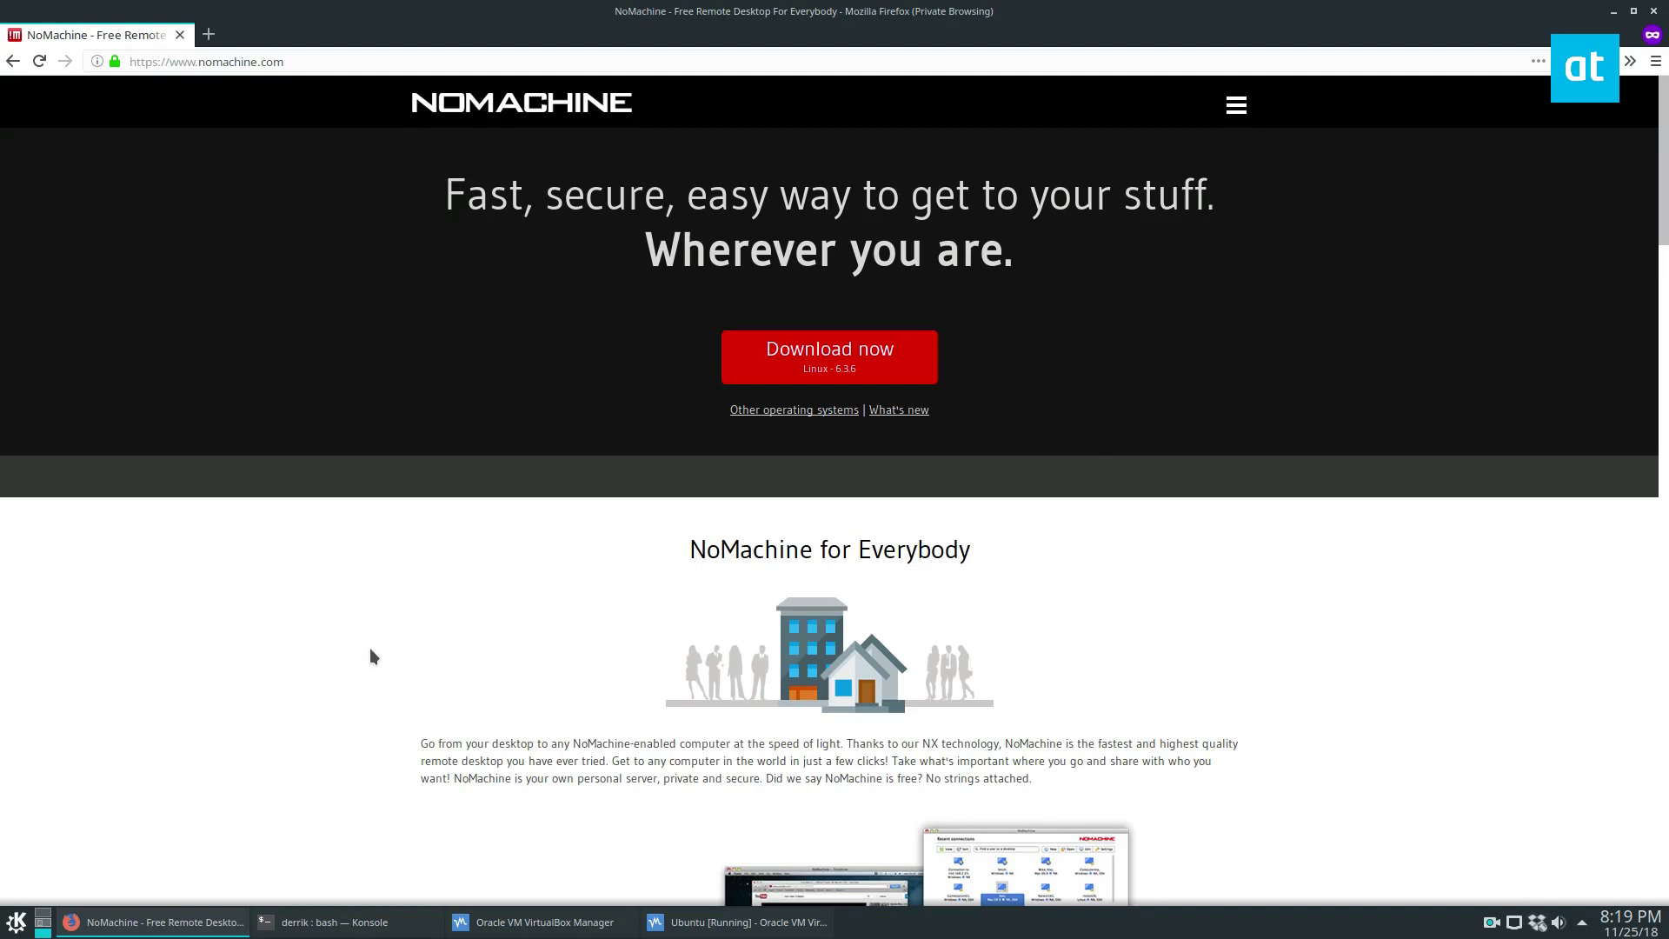
- Open the NoMachine Linux download page in Firefox, then bring the Ubuntu VM window forward
{"action": "left_click", "coordinate": [228, 61]}
{"action": "left_click", "coordinate": [773, 362]}
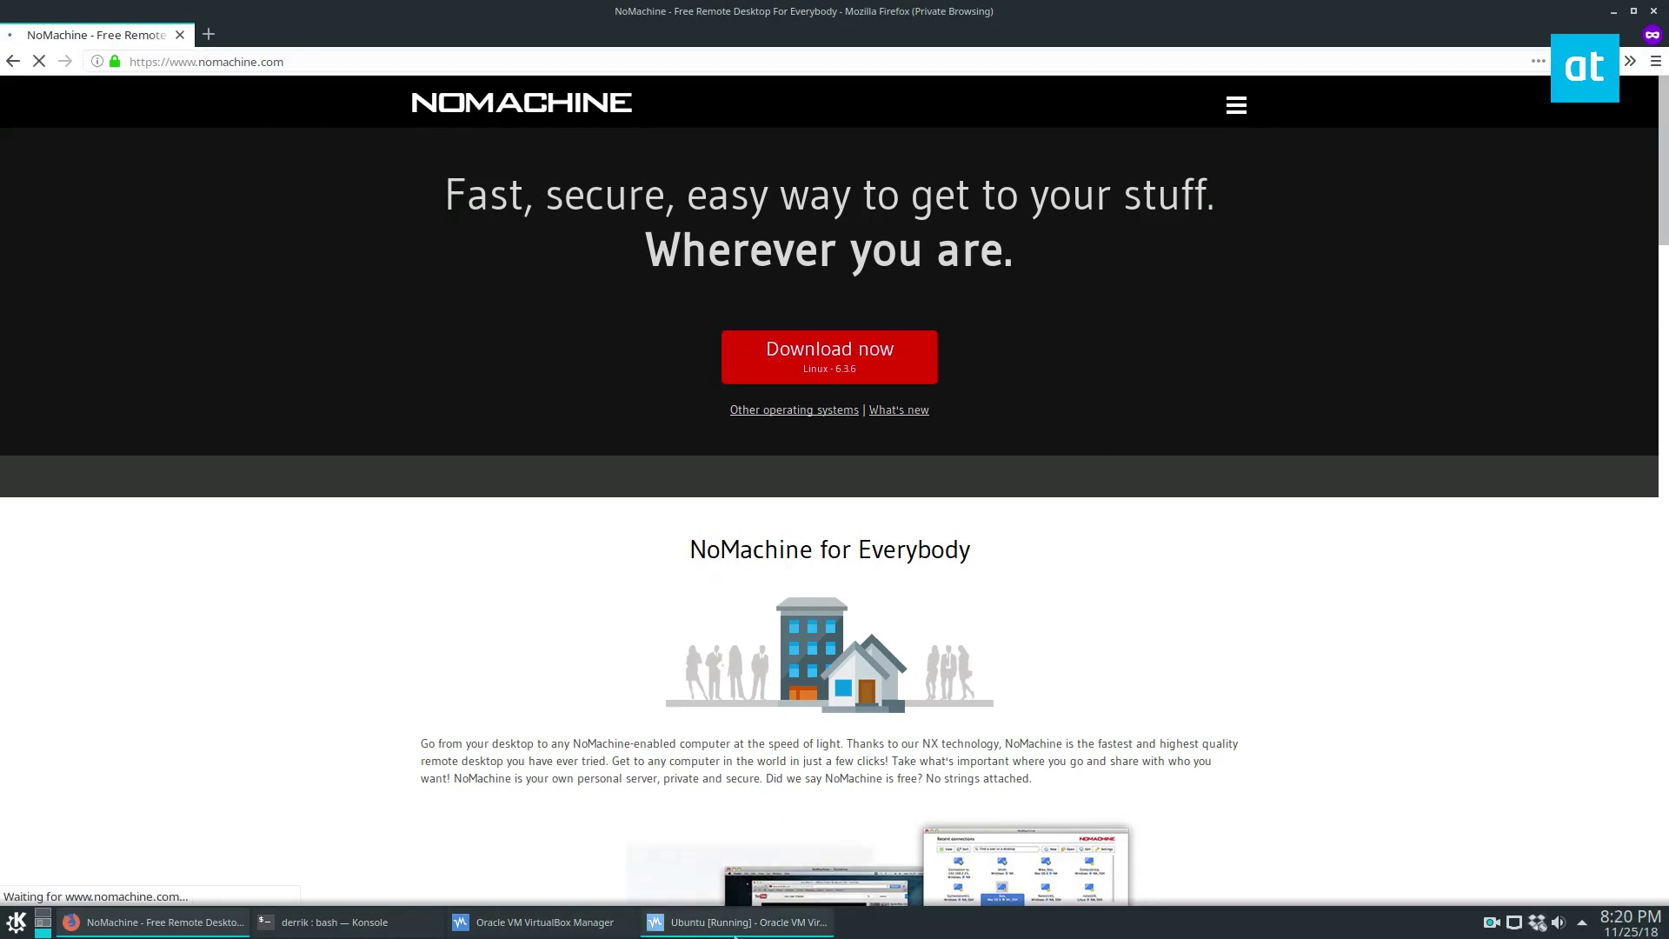
{"action": "left_click", "coordinate": [739, 921]}
{"action": "left_click", "coordinate": [687, 105]}
- Reposition the Ubuntu VM window over the desktop with Firefox minimized, then return to the download page
{"action": "left_click_drag", "start_coordinate": [743, 88], "coordinate": [876, 147]}
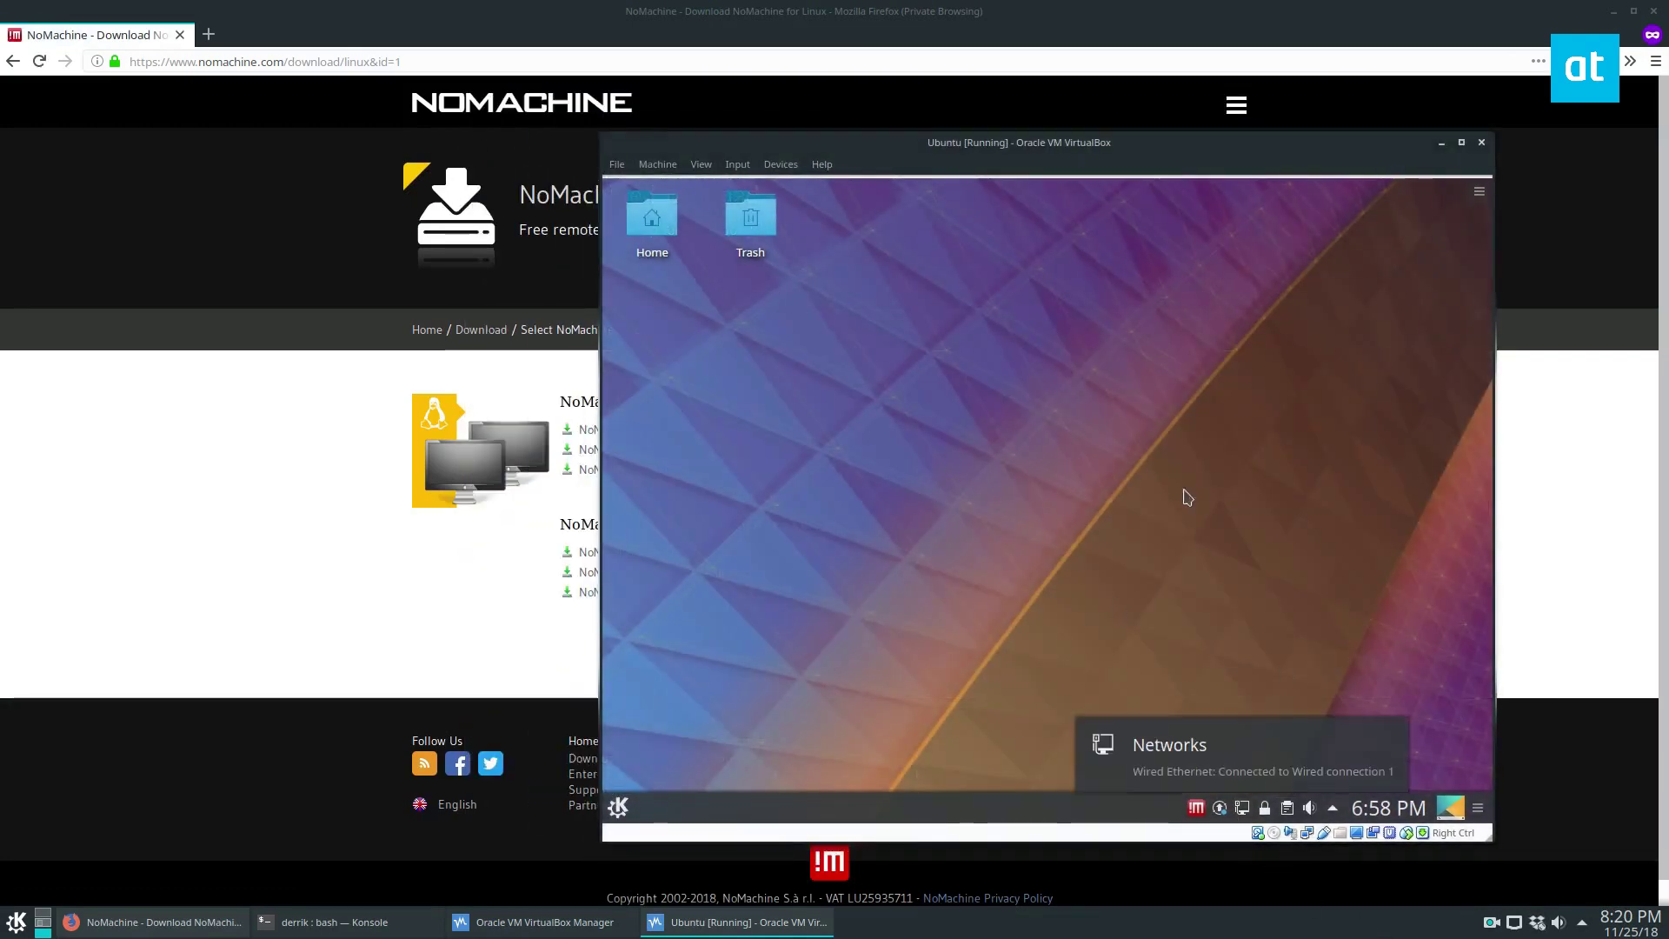
{"action": "left_click", "coordinate": [1613, 11]}
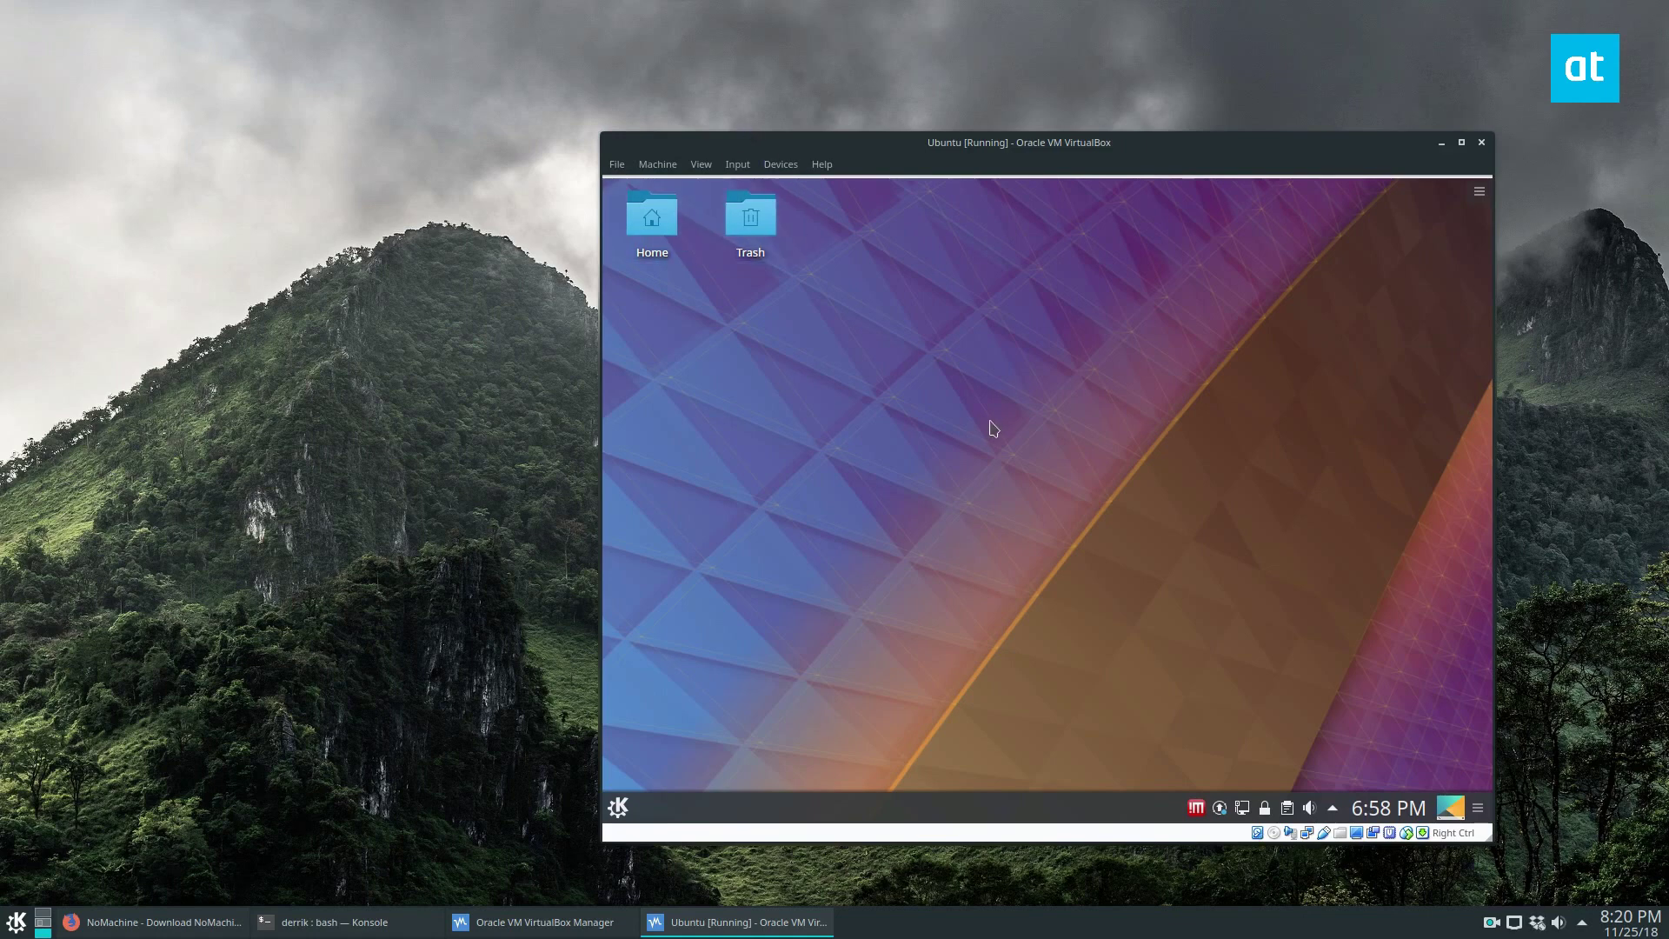
{"action": "left_click_drag", "start_coordinate": [929, 160], "coordinate": [999, 93]}
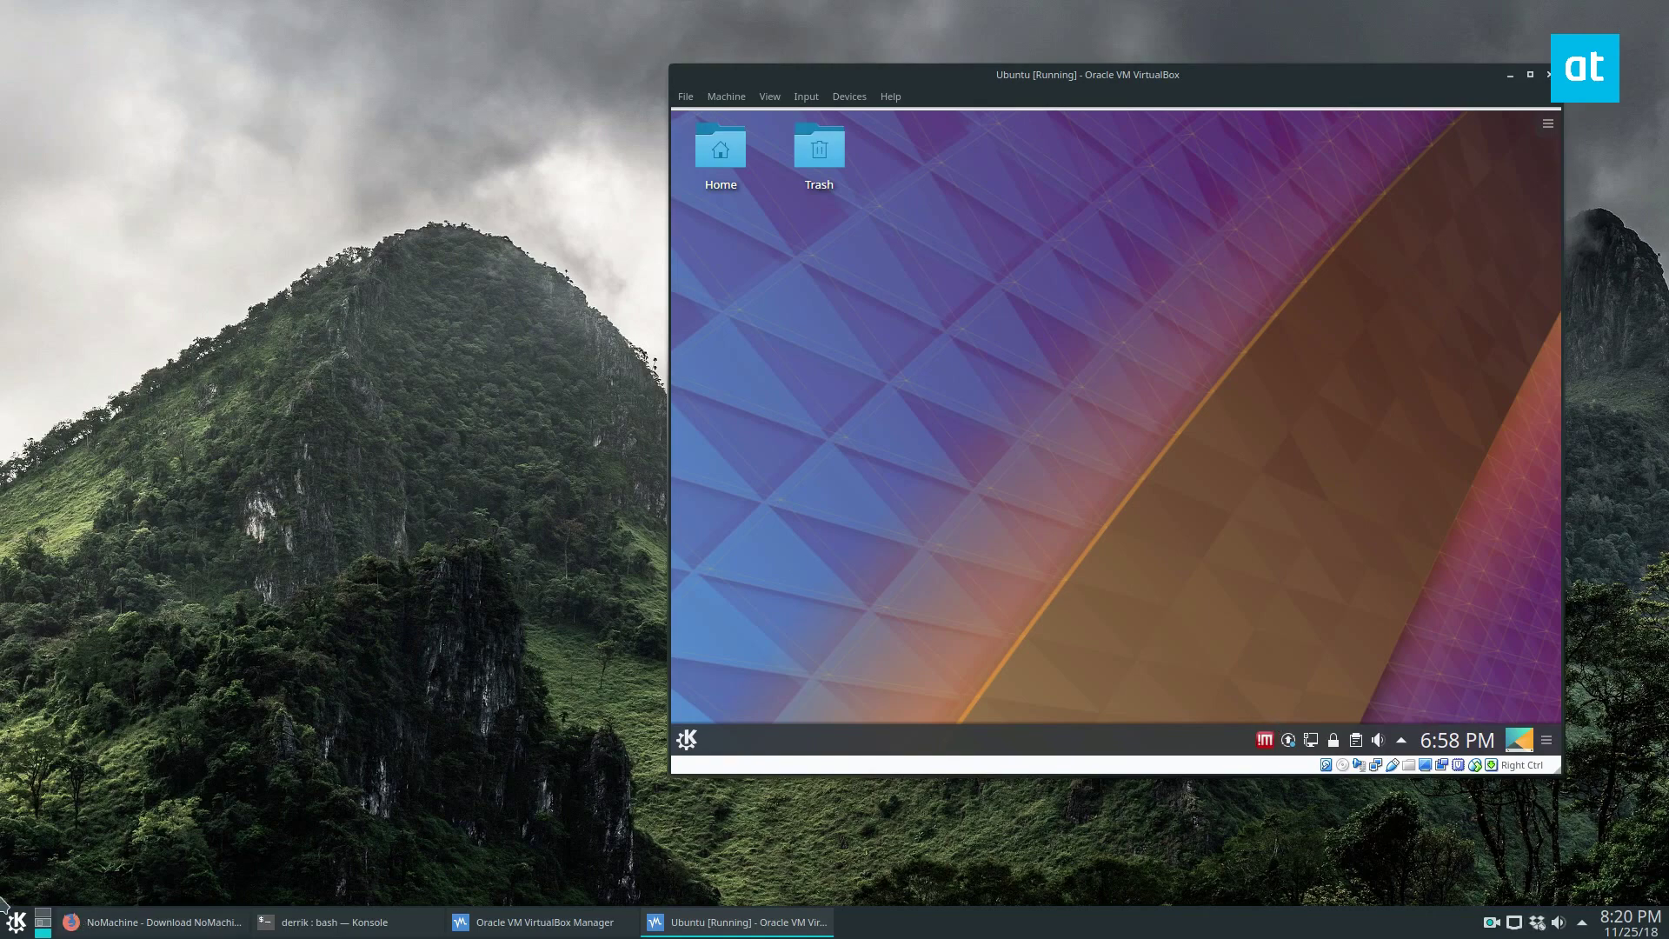
{"action": "left_click", "coordinate": [181, 923]}
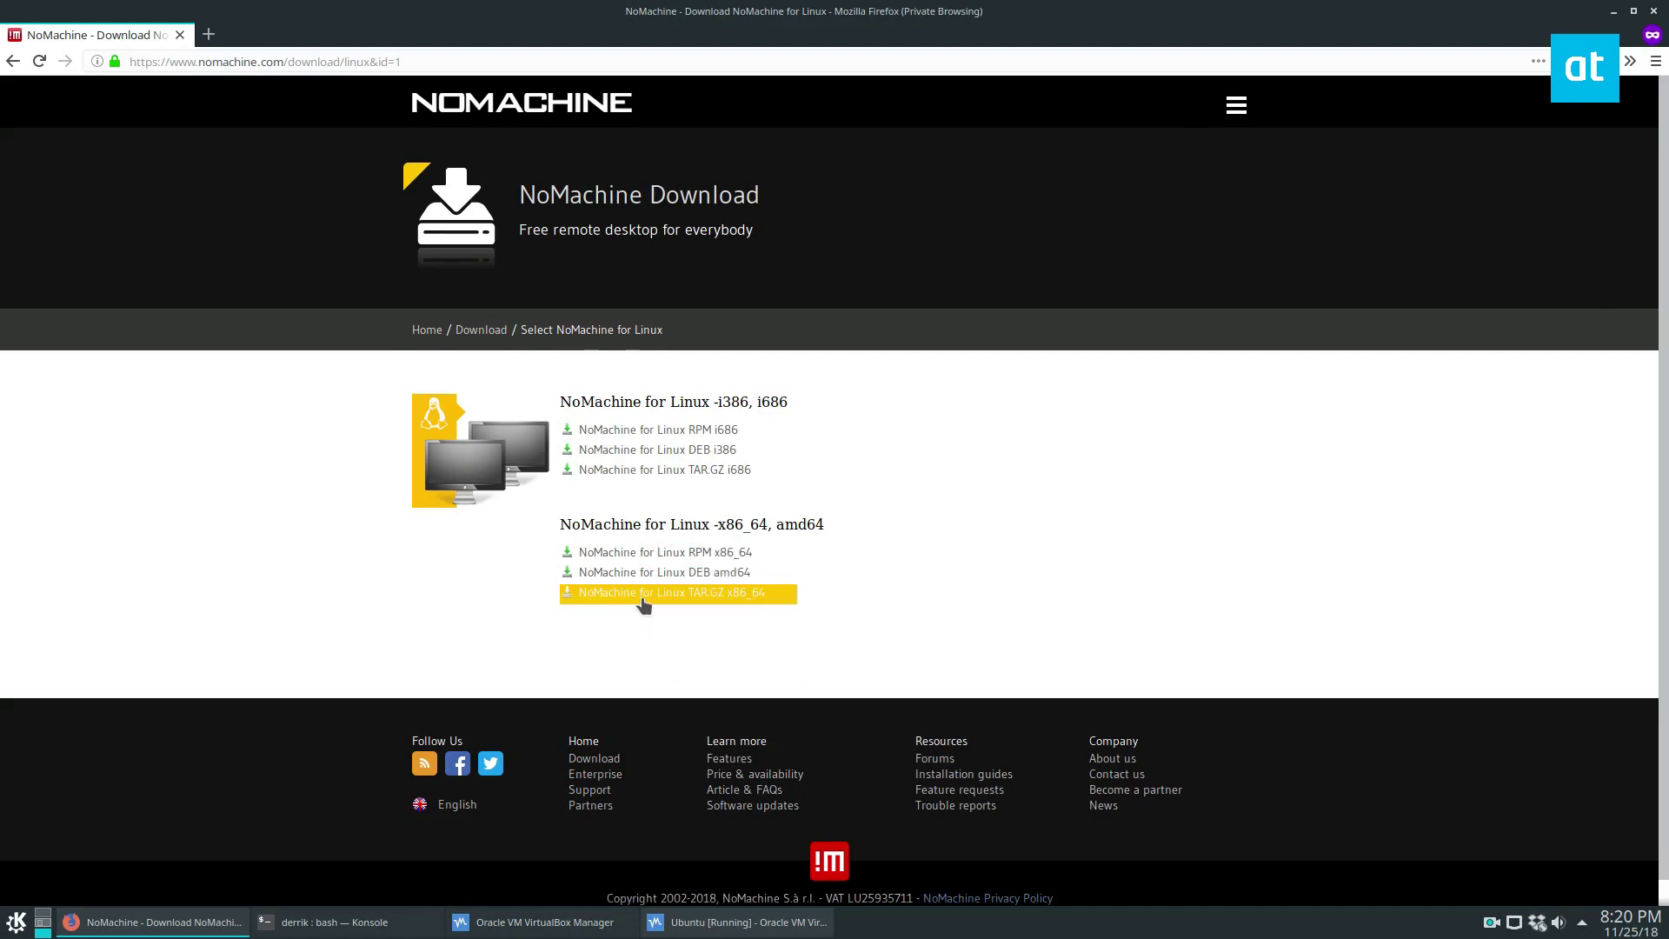
- Open the NoMachine for Linux DEB amd64 package page and check the empty downloads list
{"action": "left_click", "coordinate": [664, 577]}
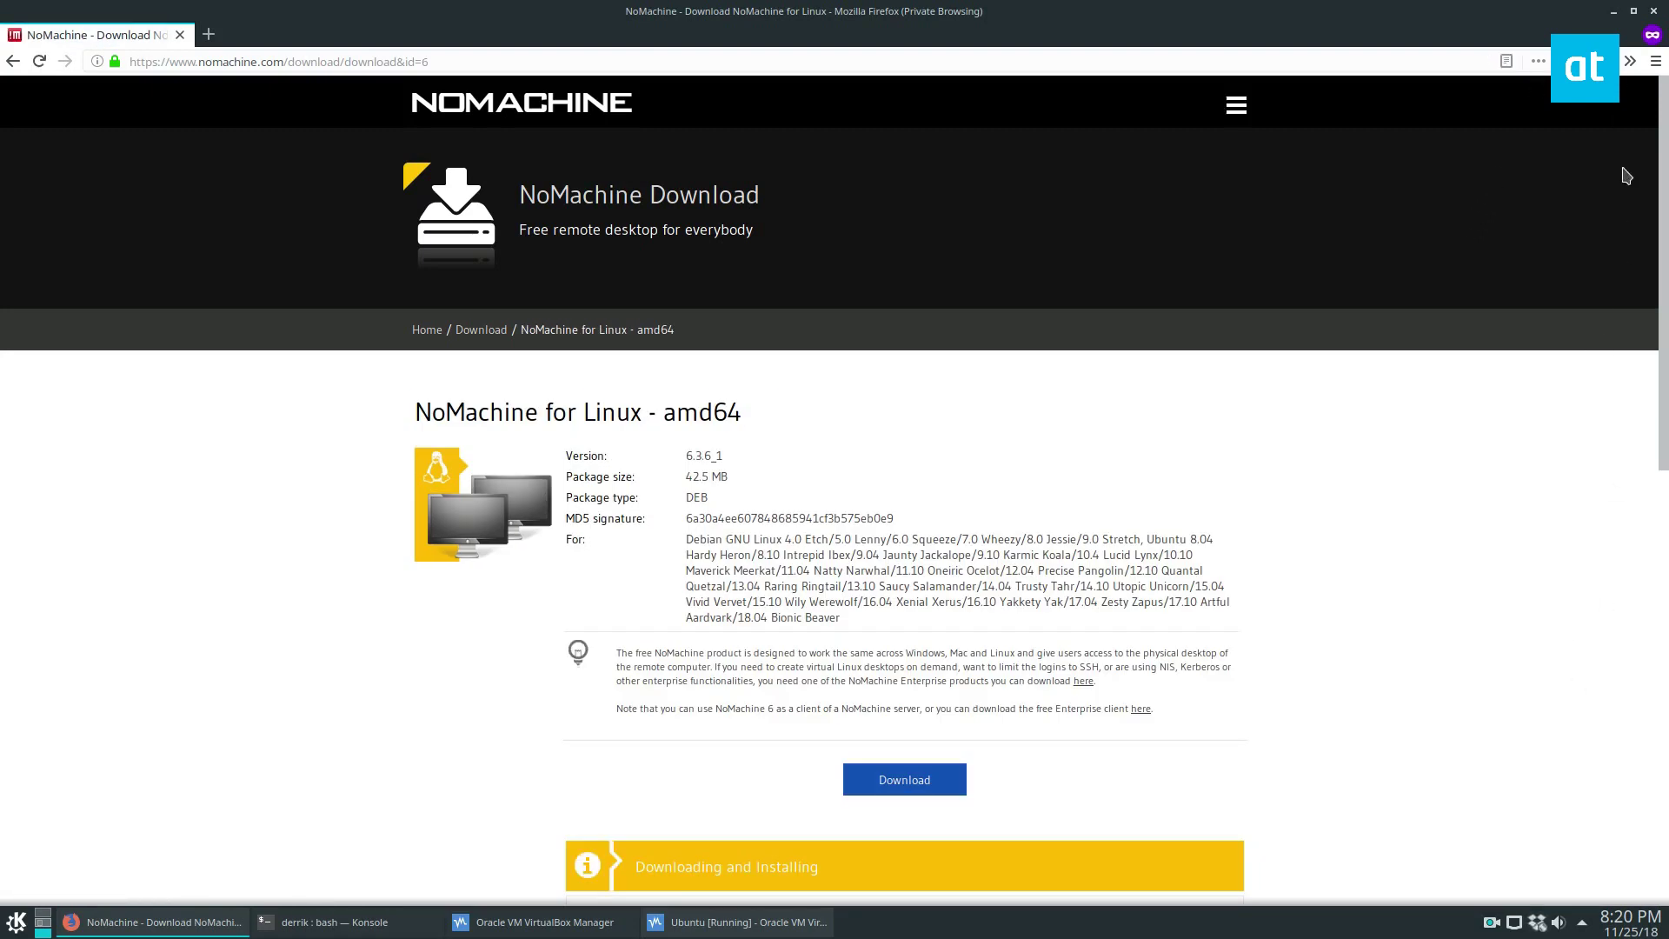
{"action": "left_click", "coordinate": [1629, 60]}
{"action": "left_click", "coordinate": [1391, 92]}
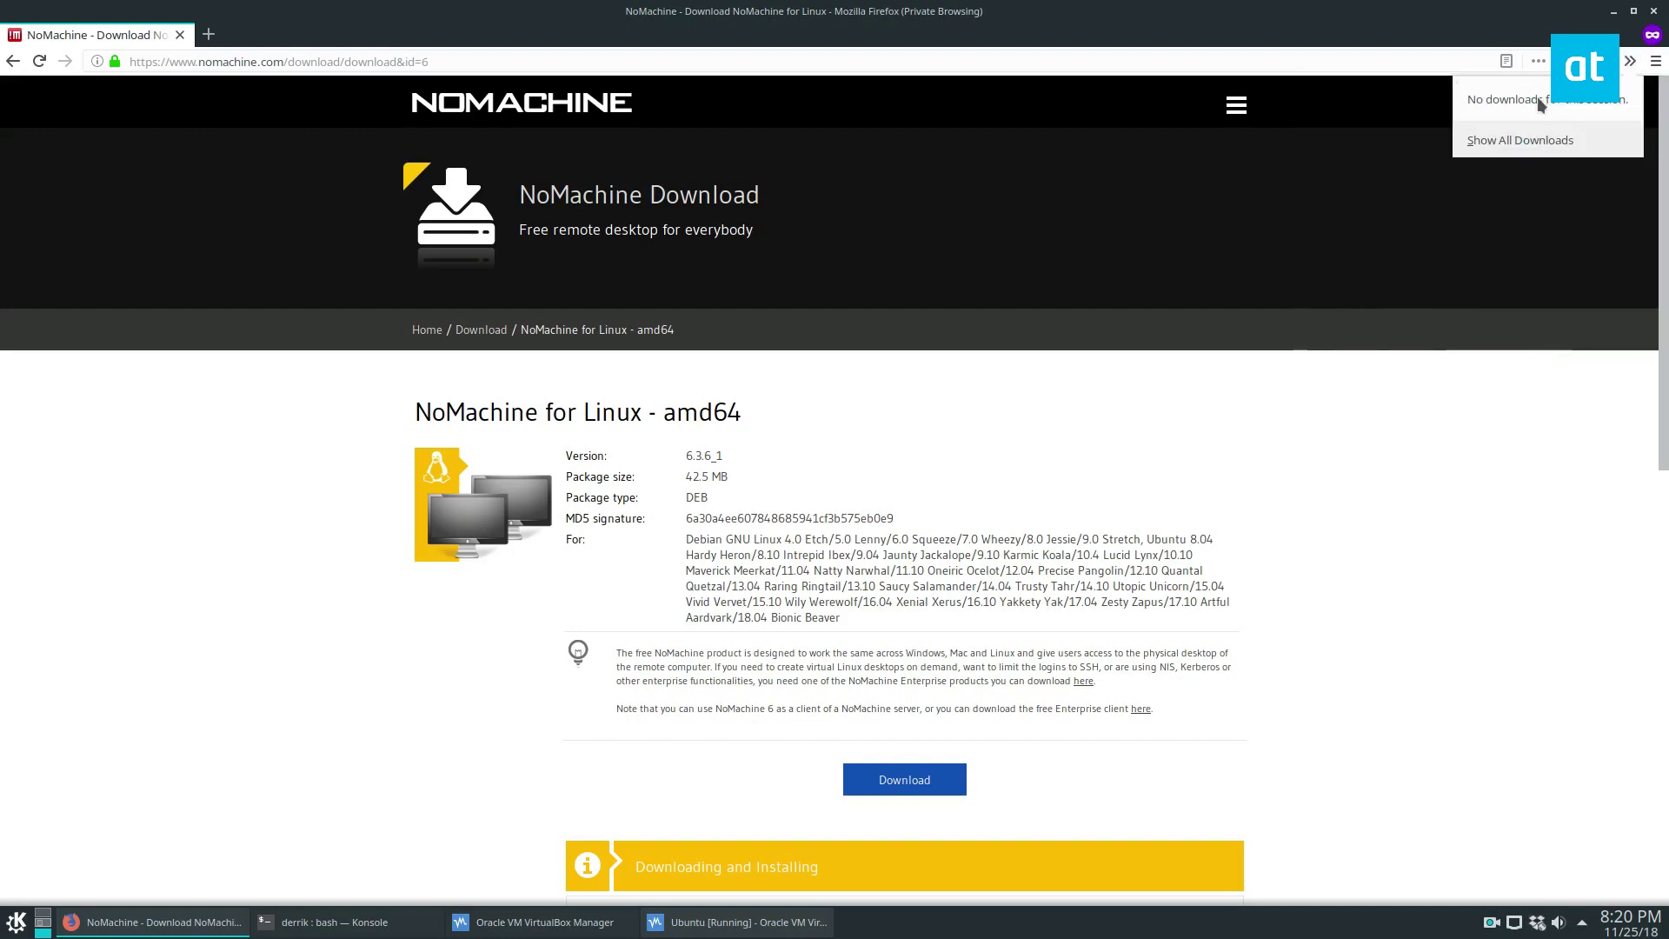
{"action": "left_click", "coordinate": [1425, 494]}
- Save nomachine_6.3.6_1_amd64.deb, handling such files automatically, and start a cd to ~/Downloads in Konsole
{"action": "left_click", "coordinate": [904, 779]}
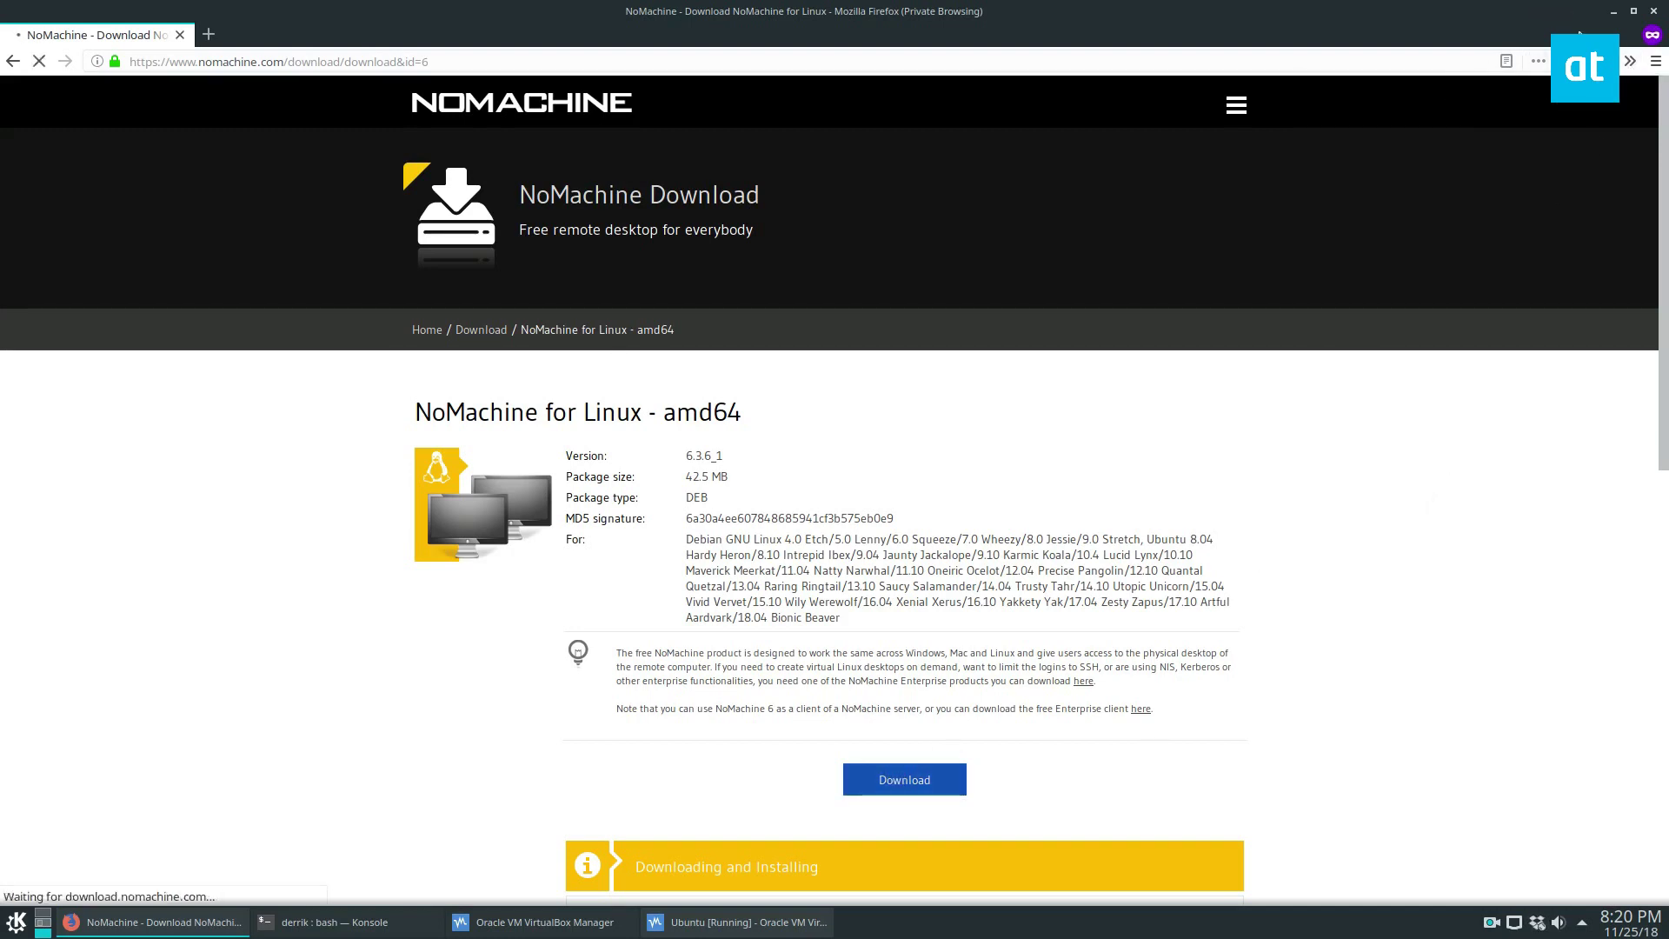
{"action": "left_click", "coordinate": [417, 453]}
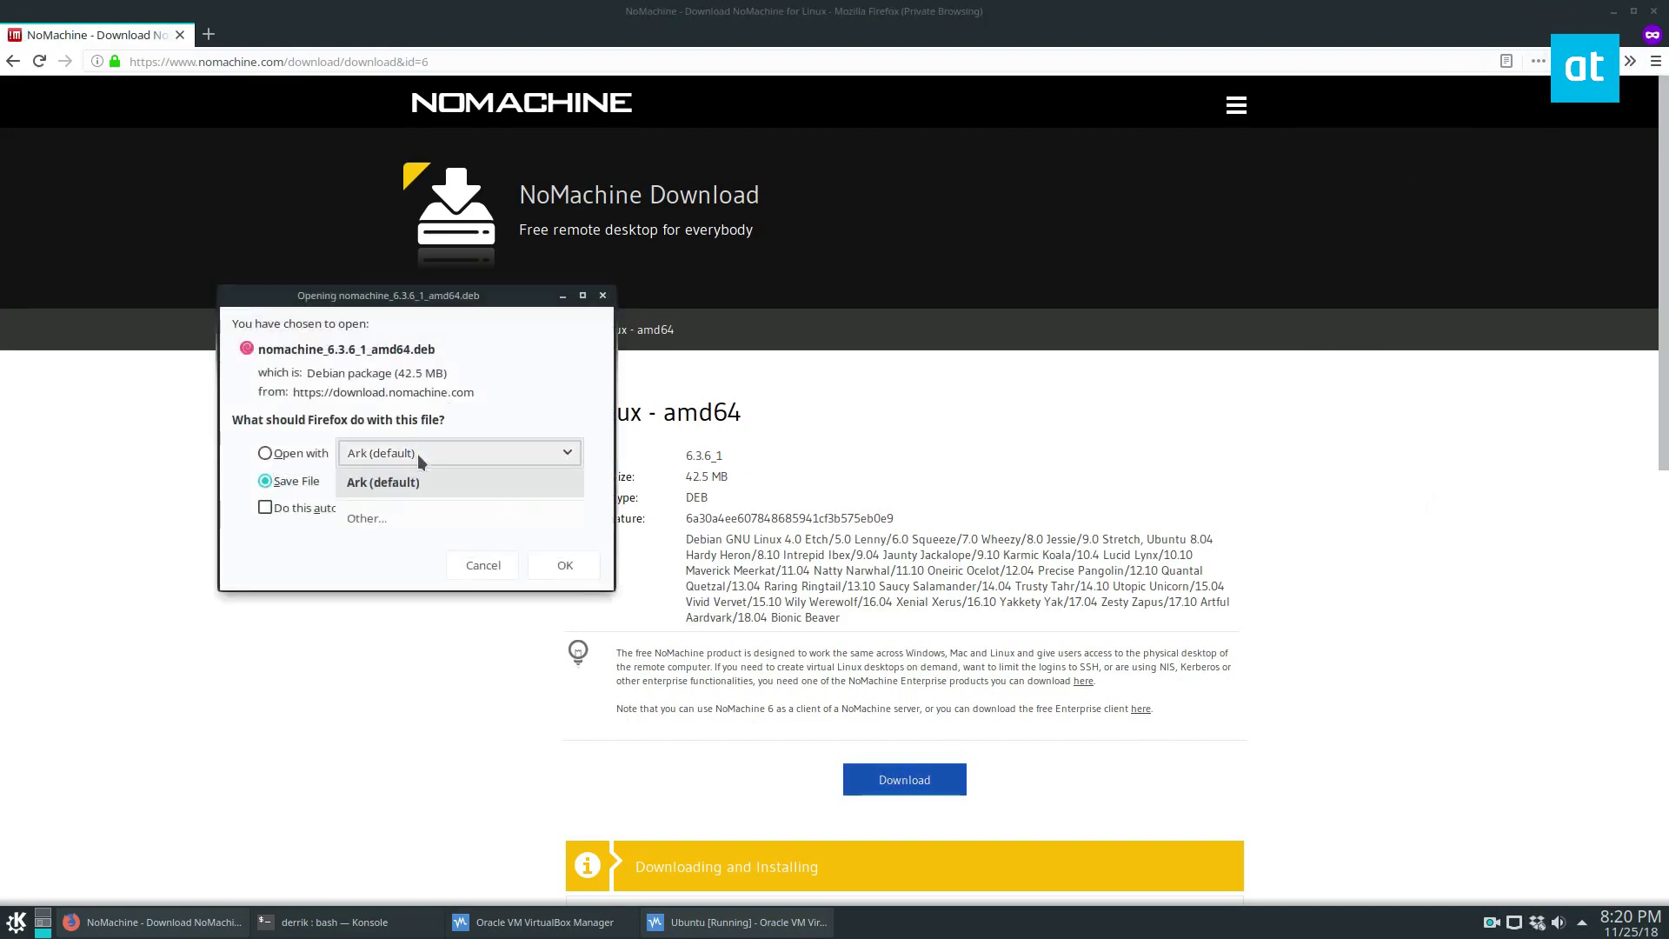
{"action": "left_click", "coordinate": [382, 481]}
{"action": "left_click", "coordinate": [408, 504]}
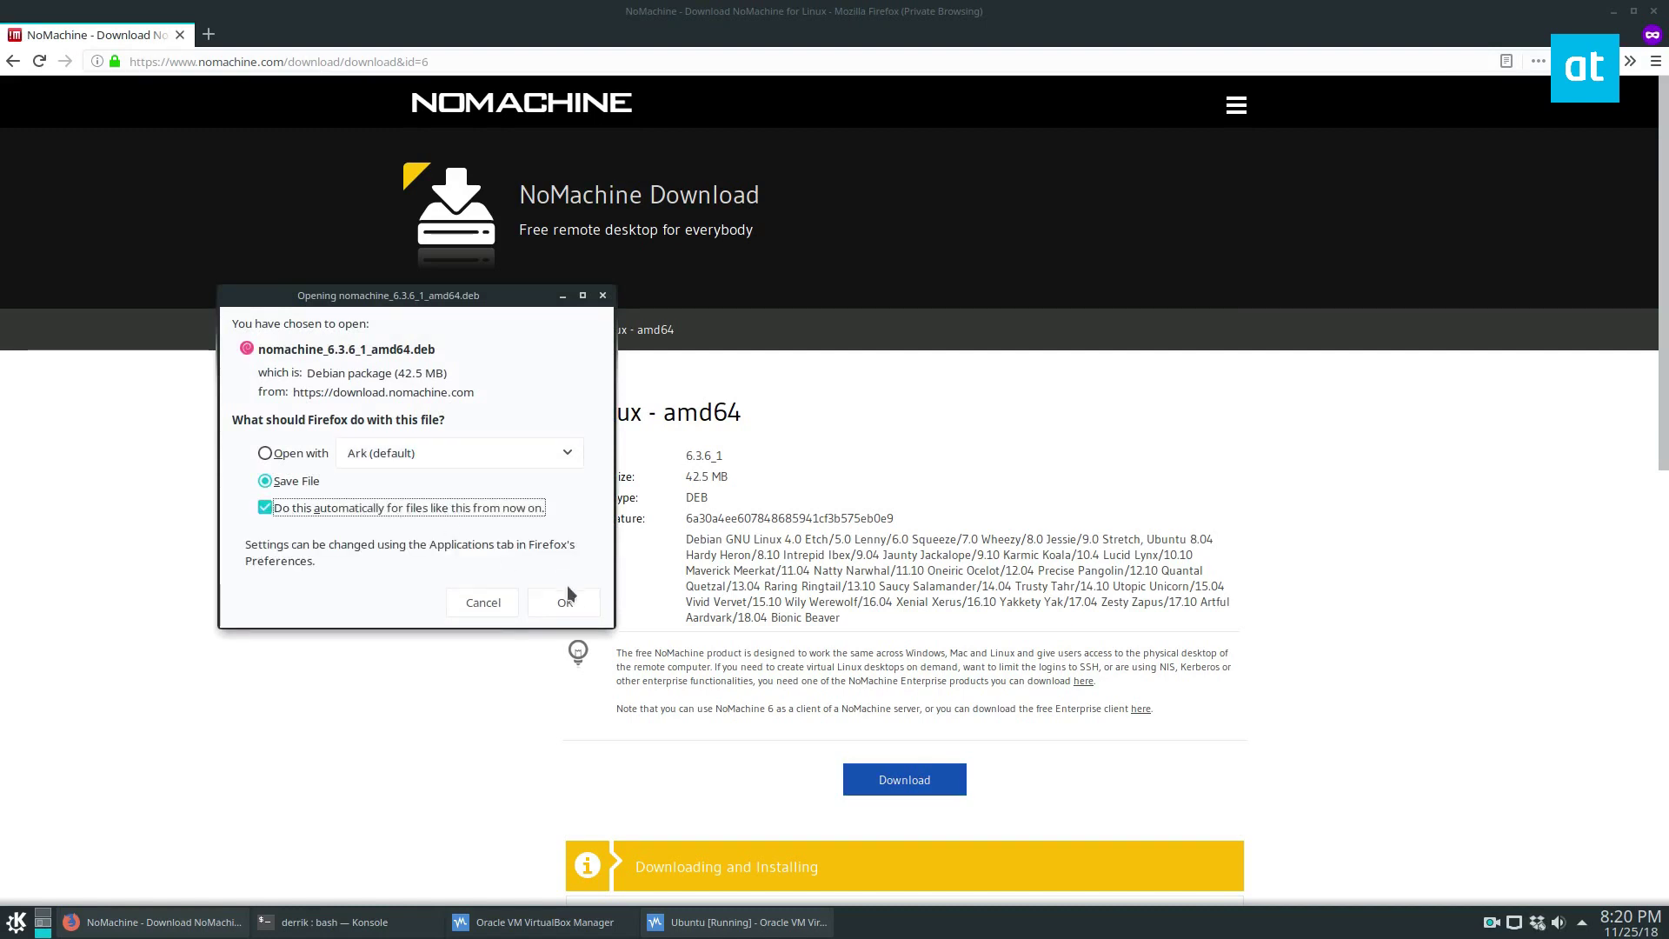
{"action": "left_click", "coordinate": [565, 617]}
{"action": "left_click", "coordinate": [330, 921]}
{"action": "type", "text": "cd ~/Dow"}
- Change Konsole into ~/Downloads and open the finished package from Firefox's downloads list in the installer
{"action": "key", "text": "Tab"}
{"action": "key", "text": "Return"}
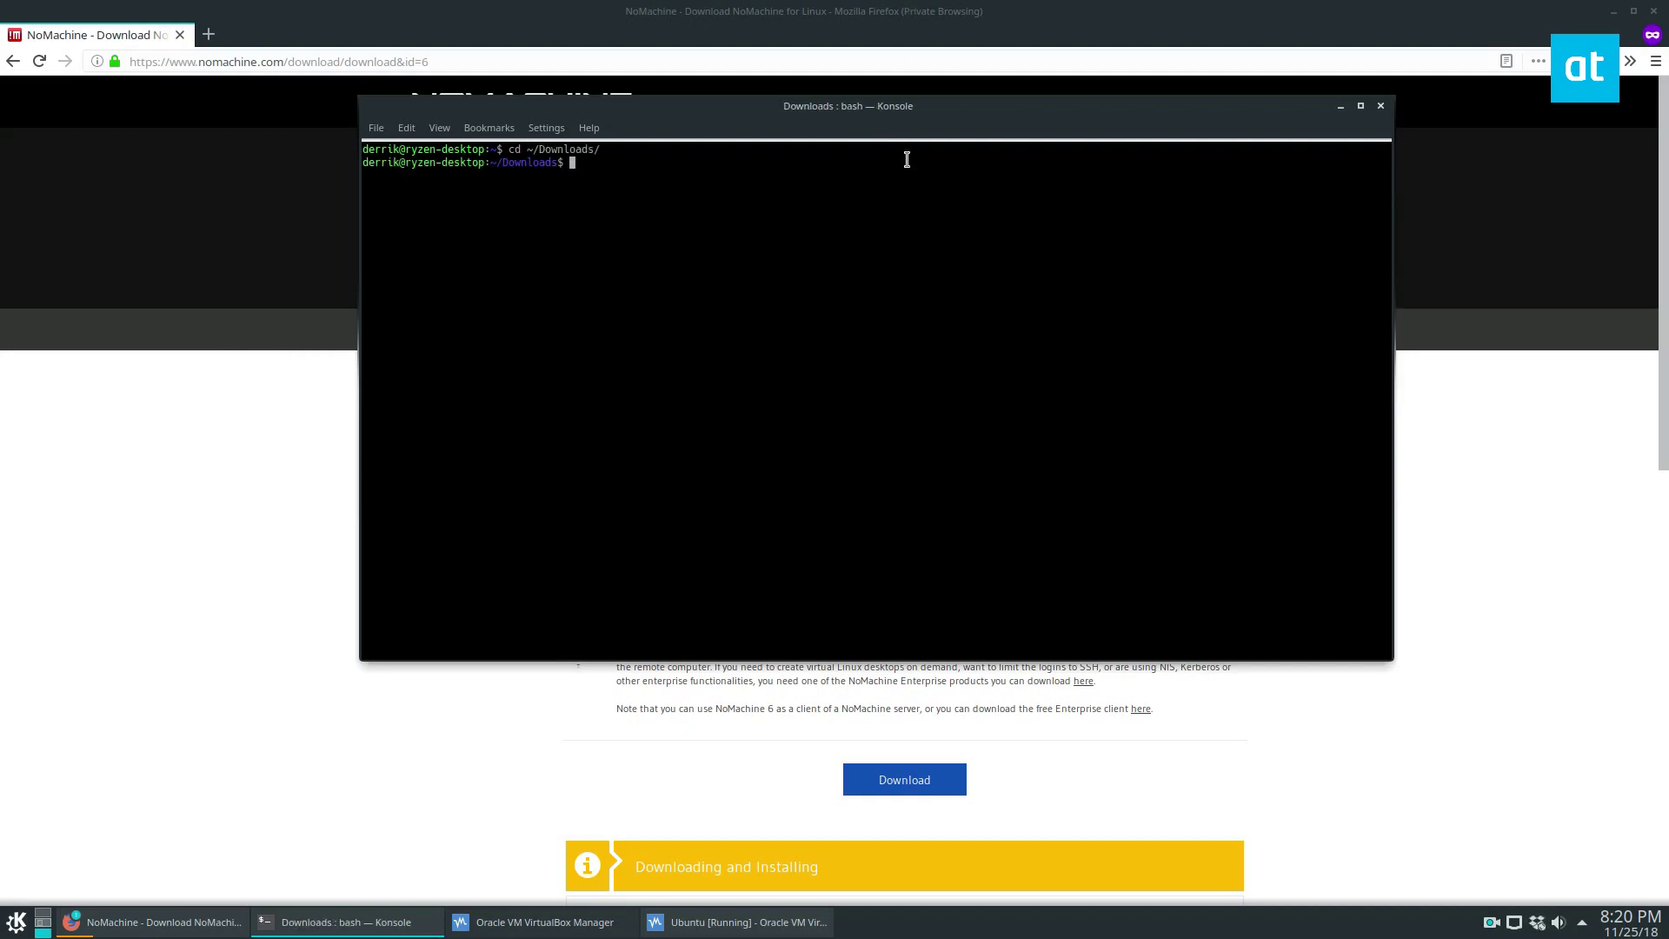
{"action": "left_click", "coordinate": [1658, 68]}
{"action": "left_click", "coordinate": [1629, 61]}
{"action": "left_click", "coordinate": [1513, 82]}
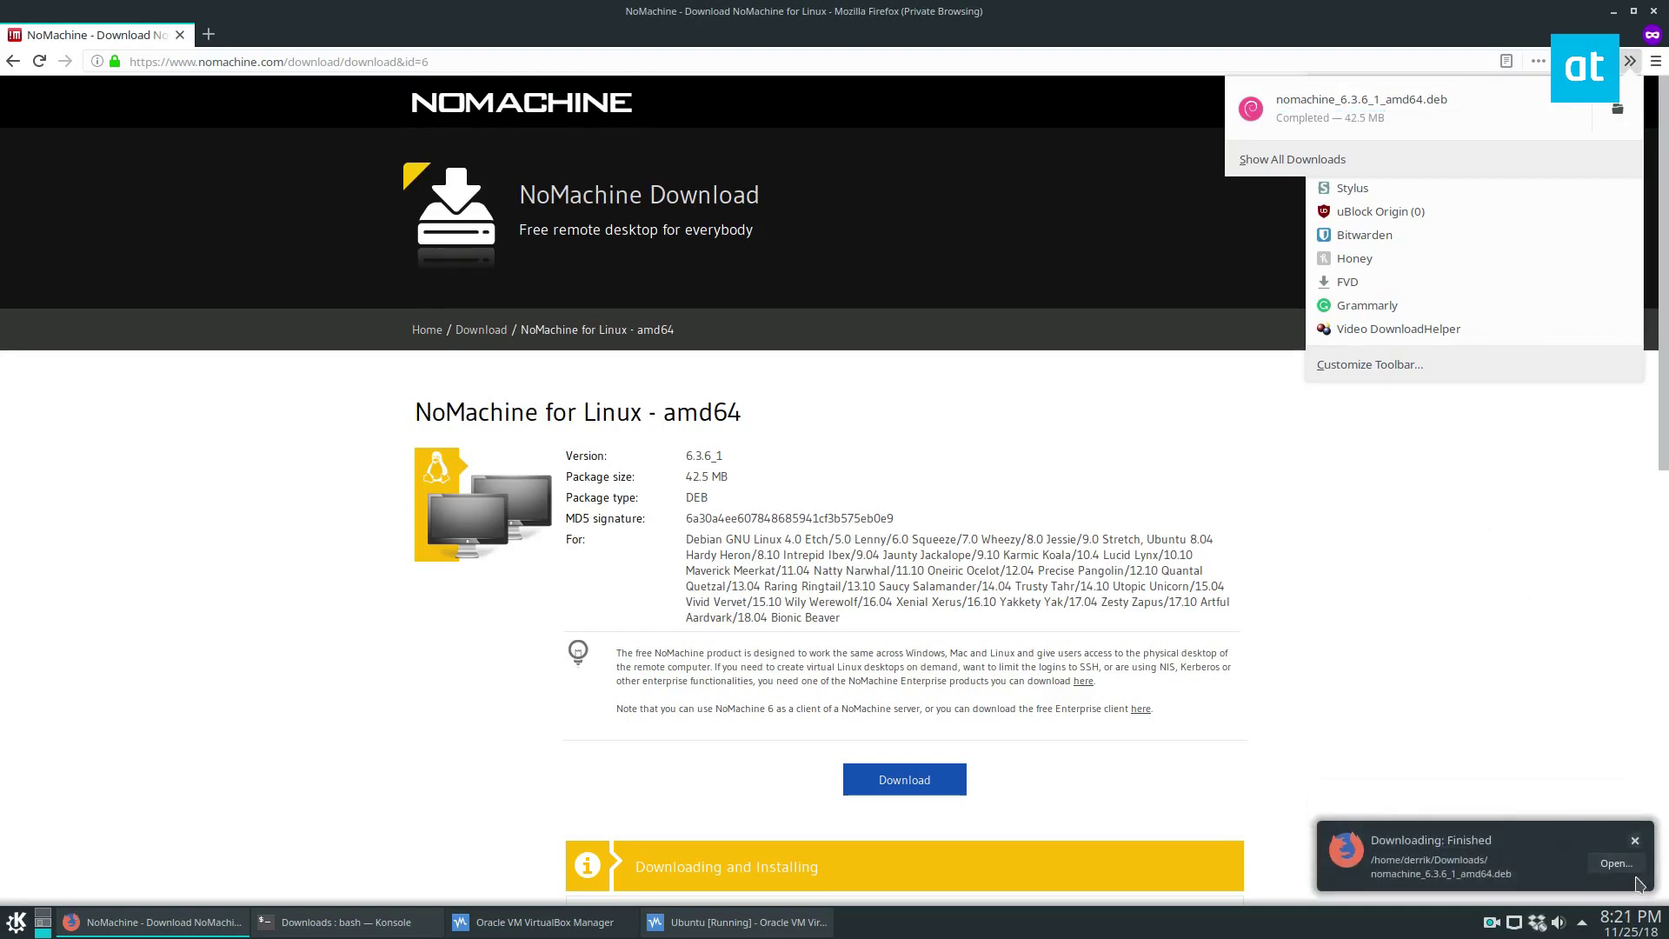
{"action": "left_click", "coordinate": [1622, 865]}
{"action": "left_click", "coordinate": [1612, 865]}
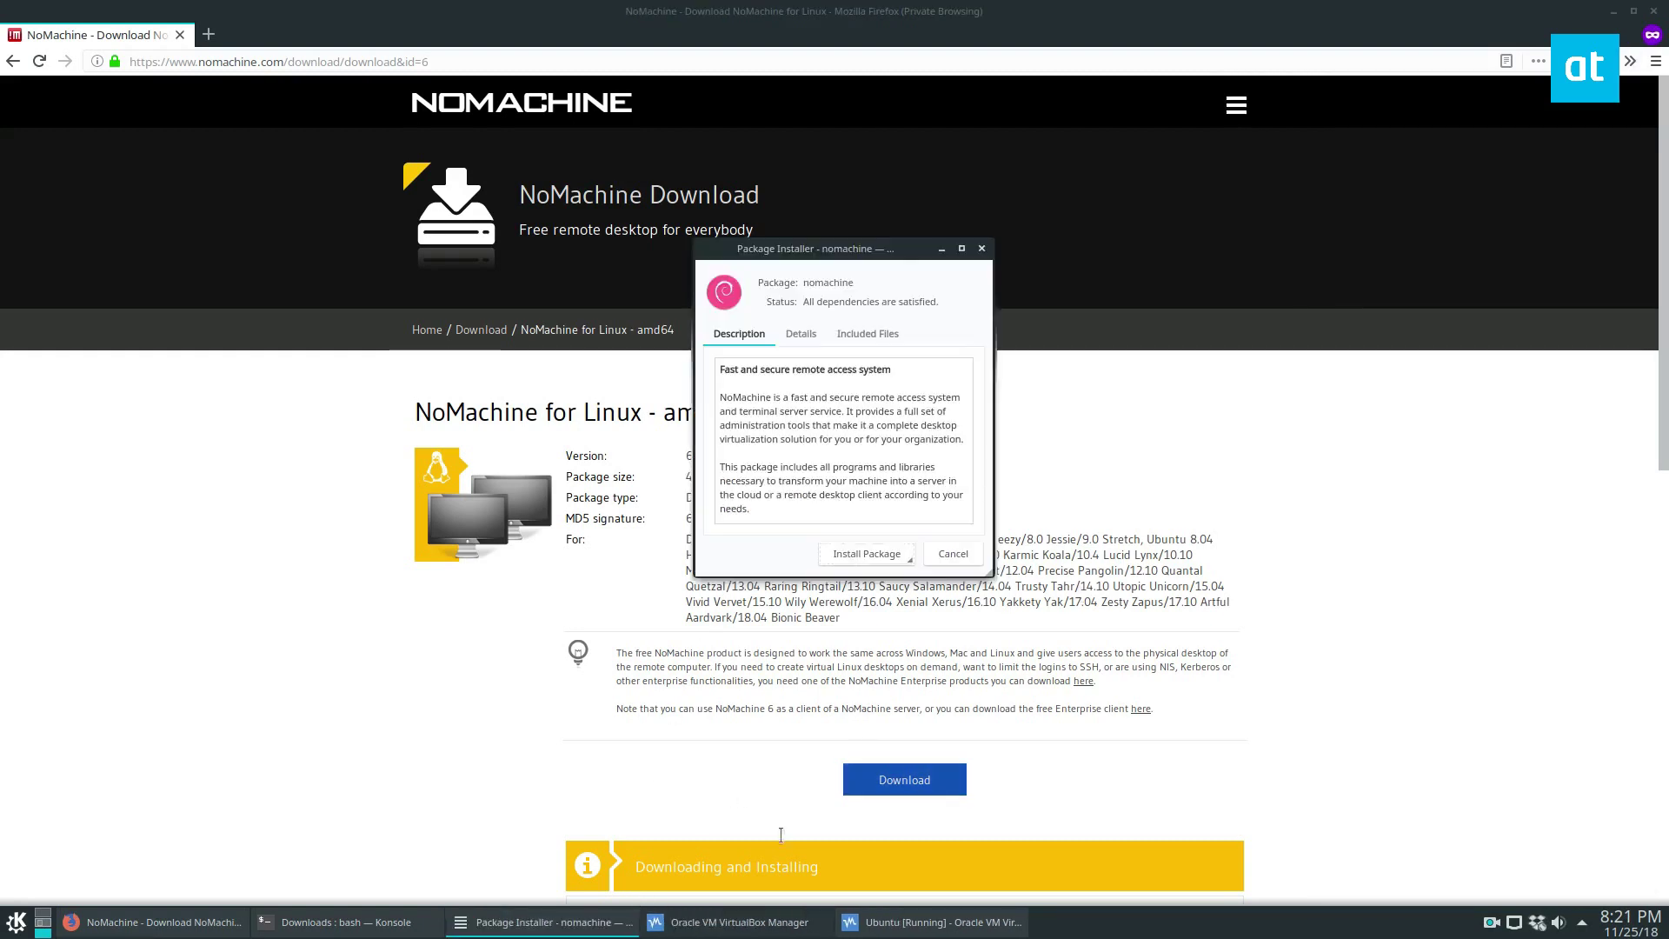
- Enter 'sudo dpkg -i nomachine_6.3.6_1_amd64.deb' in Konsole, then minimize the terminal
{"action": "left_click", "coordinate": [346, 922]}
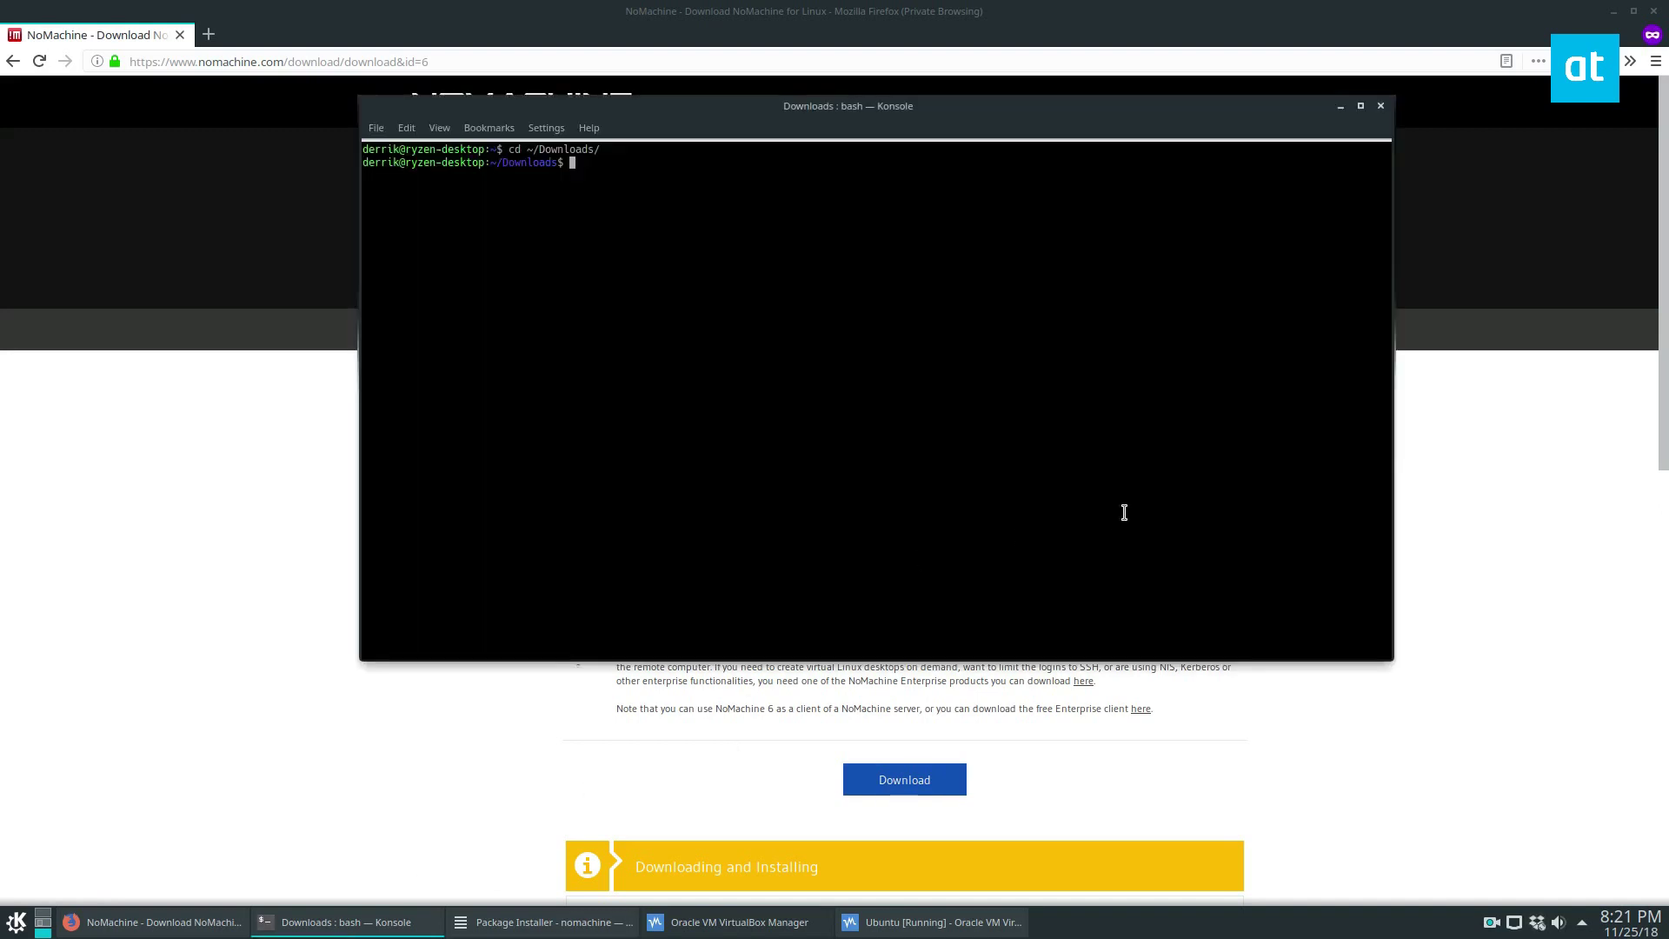
{"action": "type", "text": "sudo dpkg -i"}
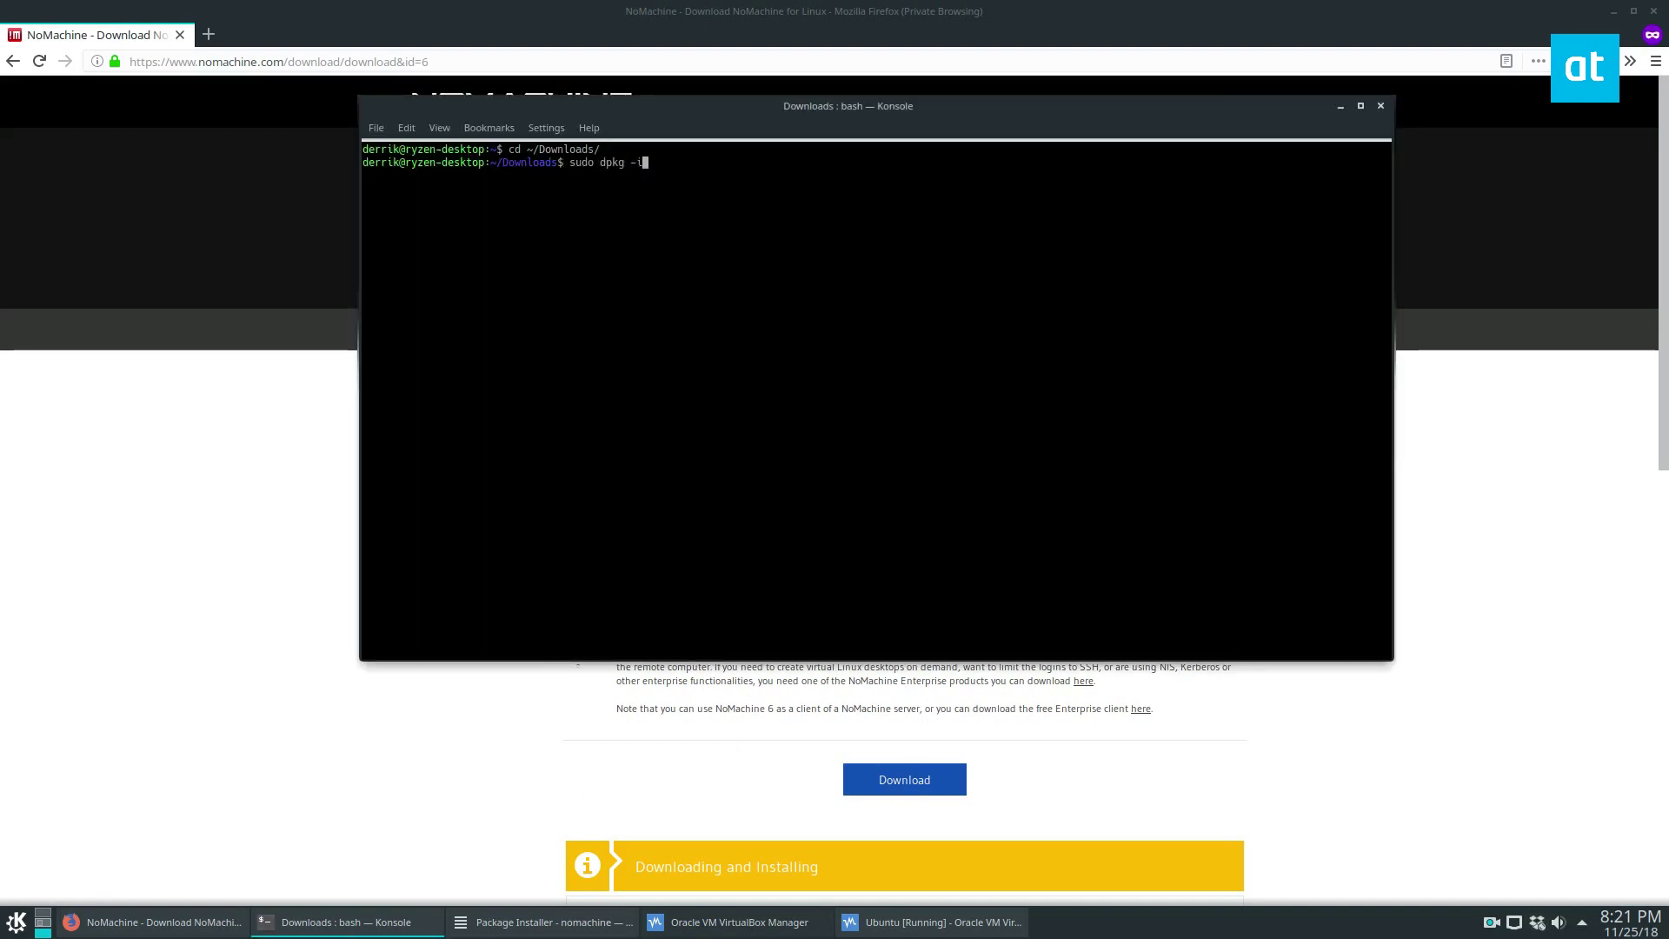
{"action": "type", "text": " n"}
{"action": "type", "text": "o"}
{"action": "key", "text": "Tab"}
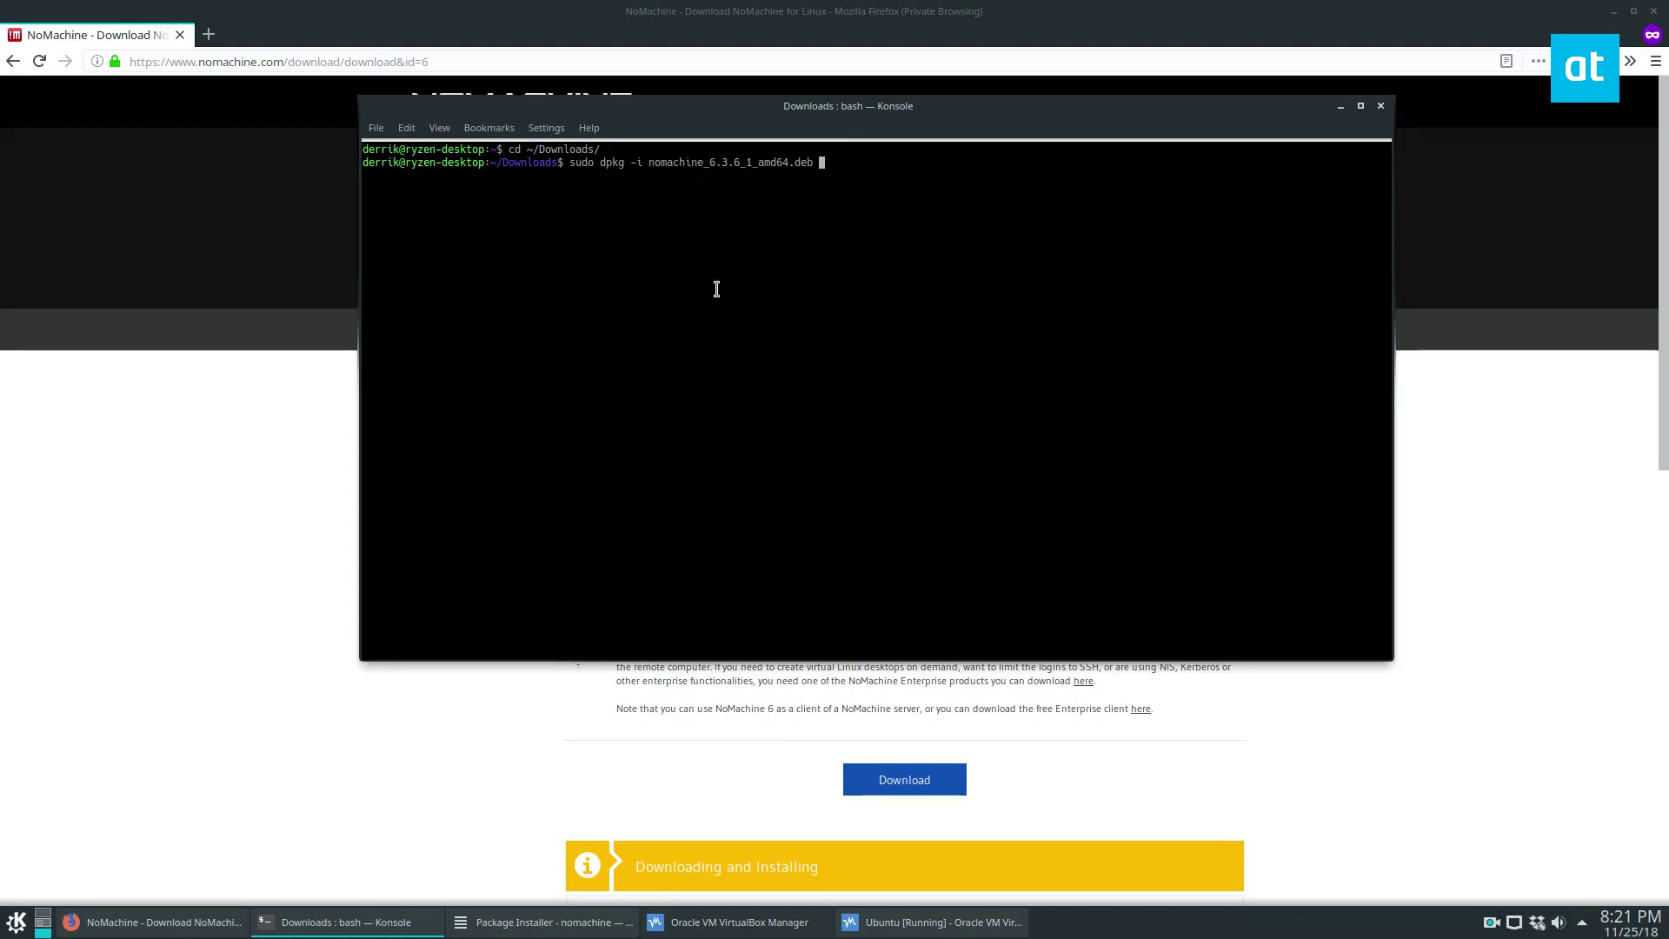
{"action": "left_click", "coordinate": [348, 922]}
- Install NoMachine 6.3.6 via Package Installer, authorizing with the account password, then close the installer
{"action": "left_click", "coordinate": [1612, 12]}
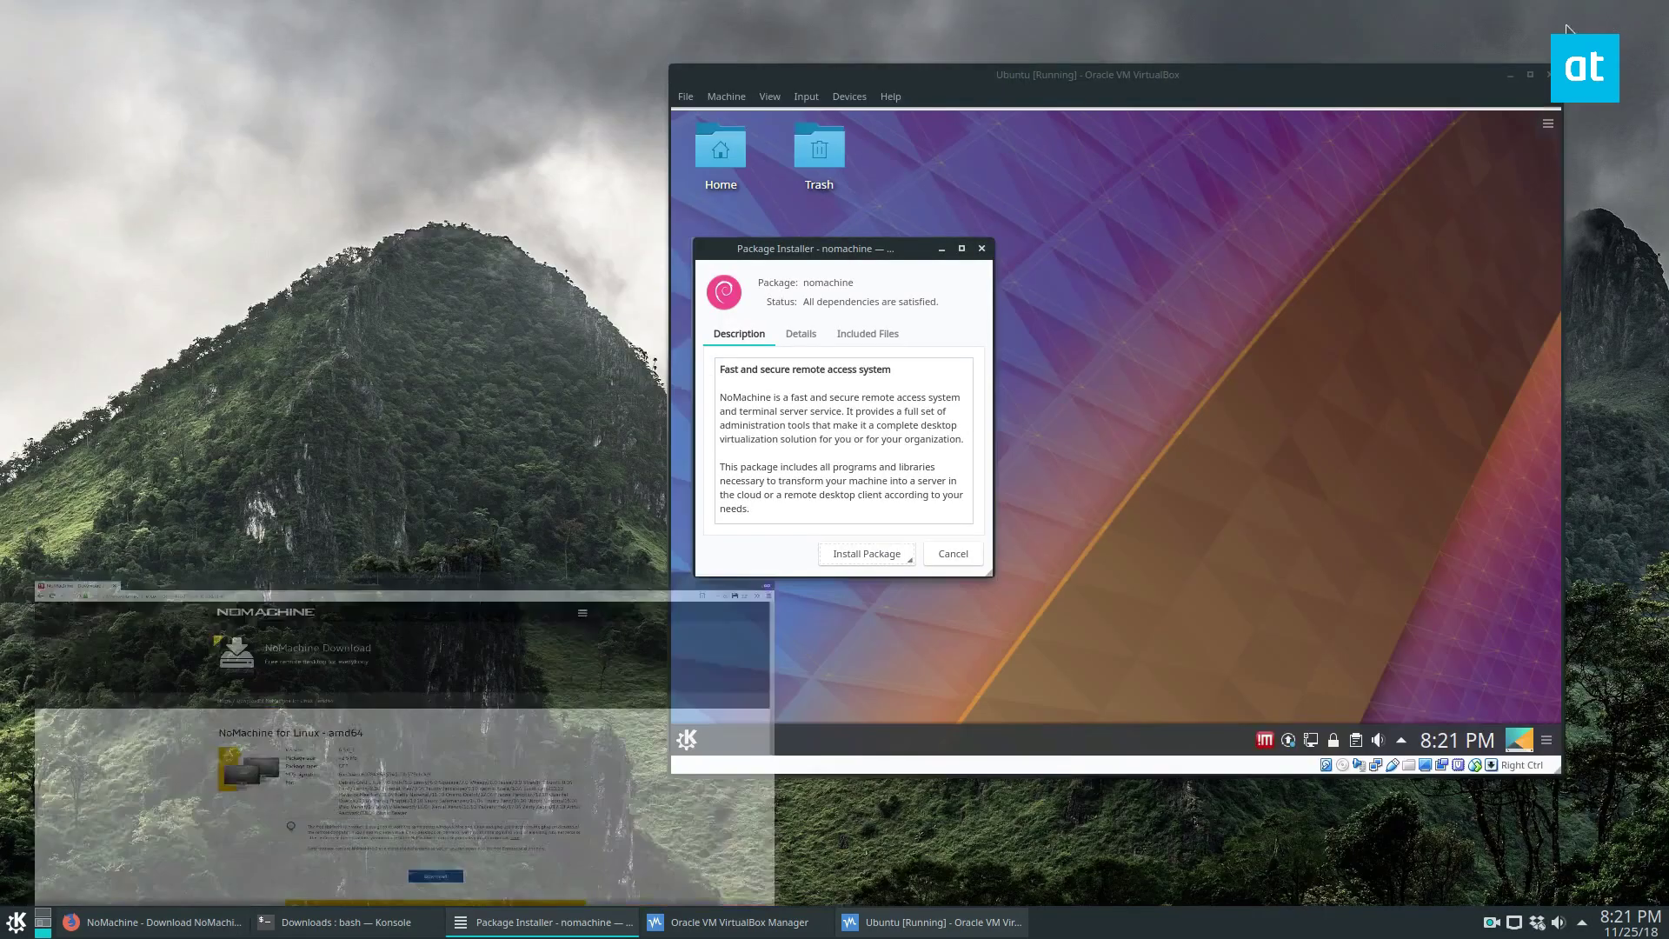
{"action": "left_click", "coordinate": [1510, 75]}
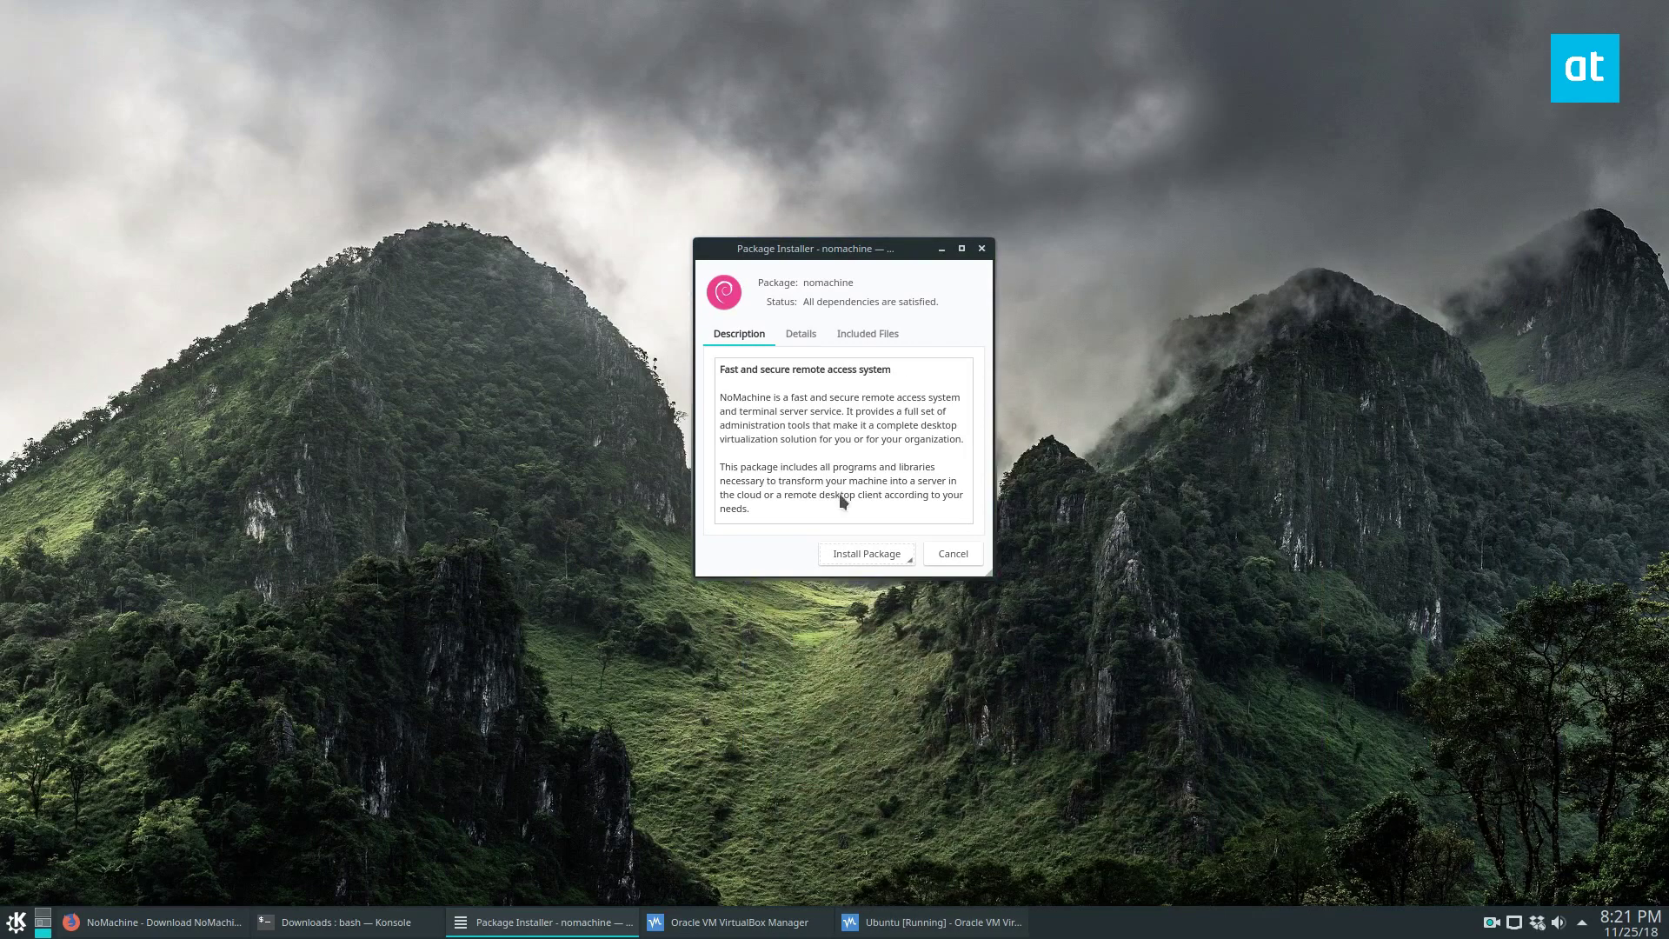
{"action": "left_click", "coordinate": [851, 550]}
{"action": "type", "text": "***"}
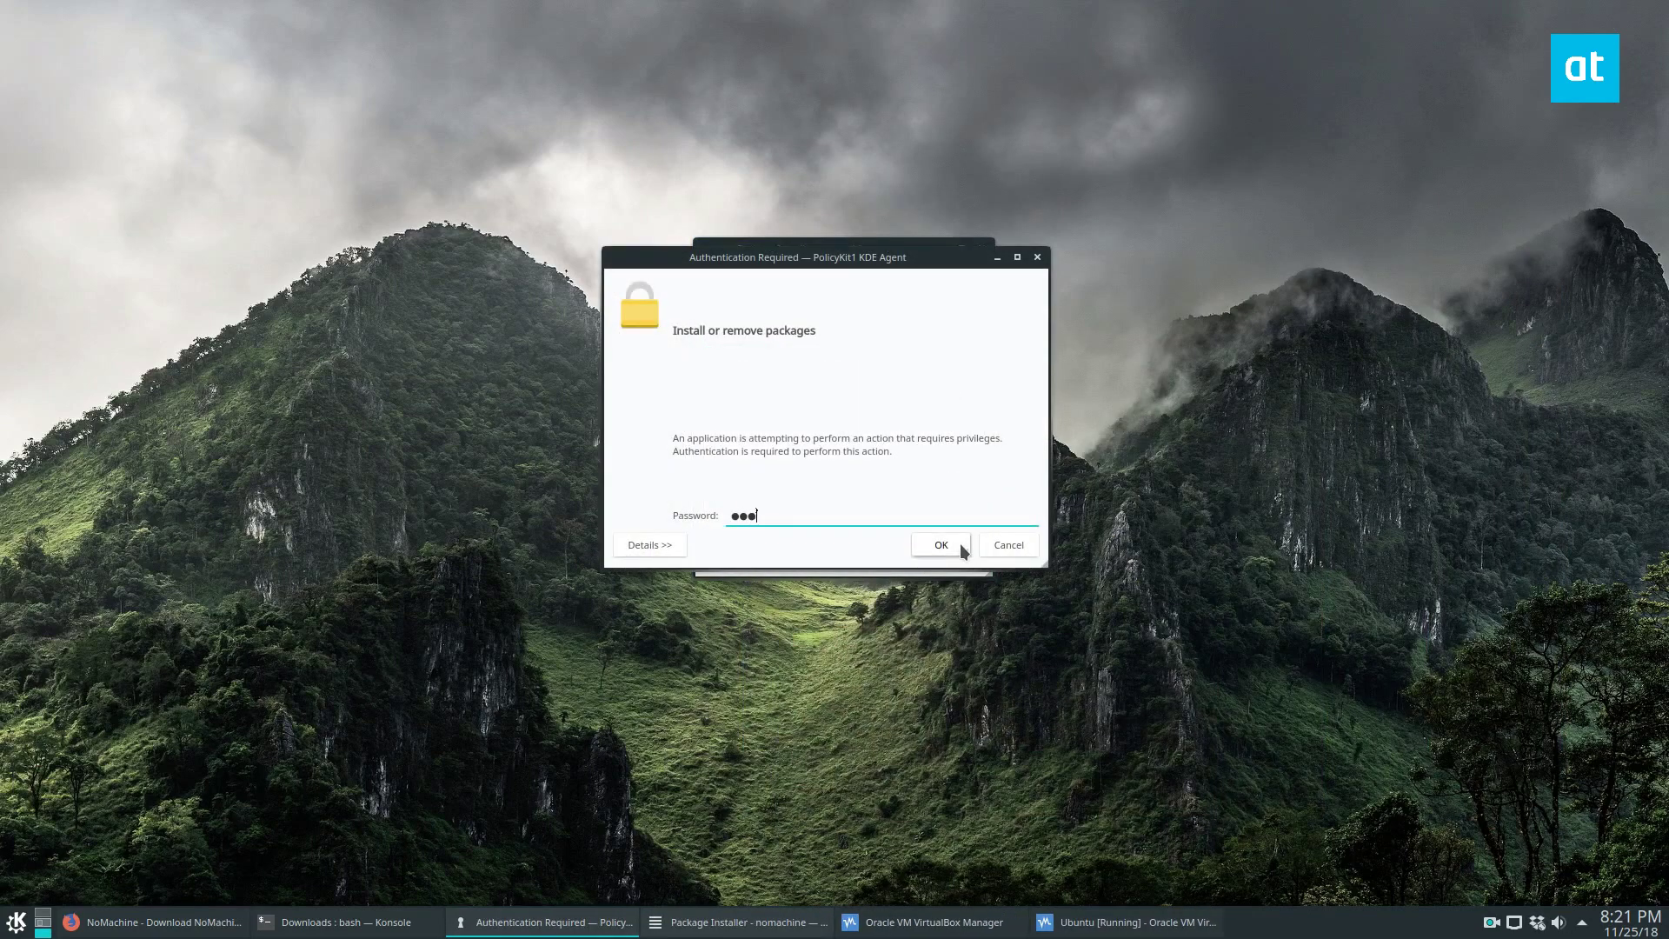
{"action": "type", "text": "****"}
{"action": "left_click", "coordinate": [960, 544]}
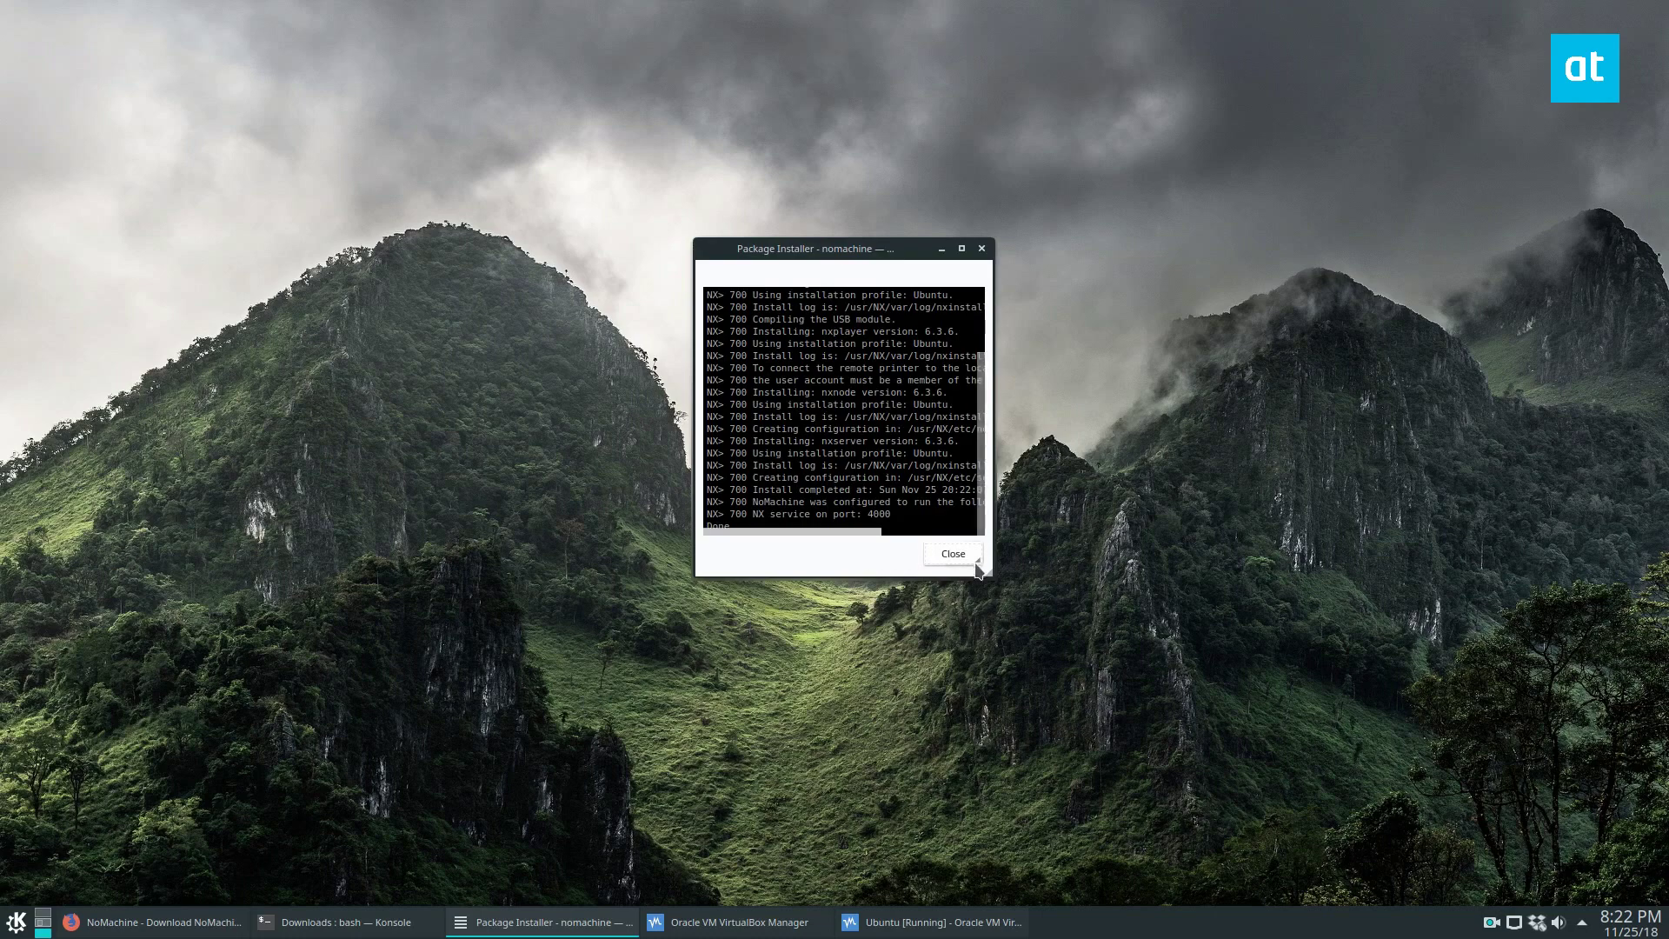
{"action": "left_click", "coordinate": [952, 554]}
{"action": "left_click", "coordinate": [14, 918]}
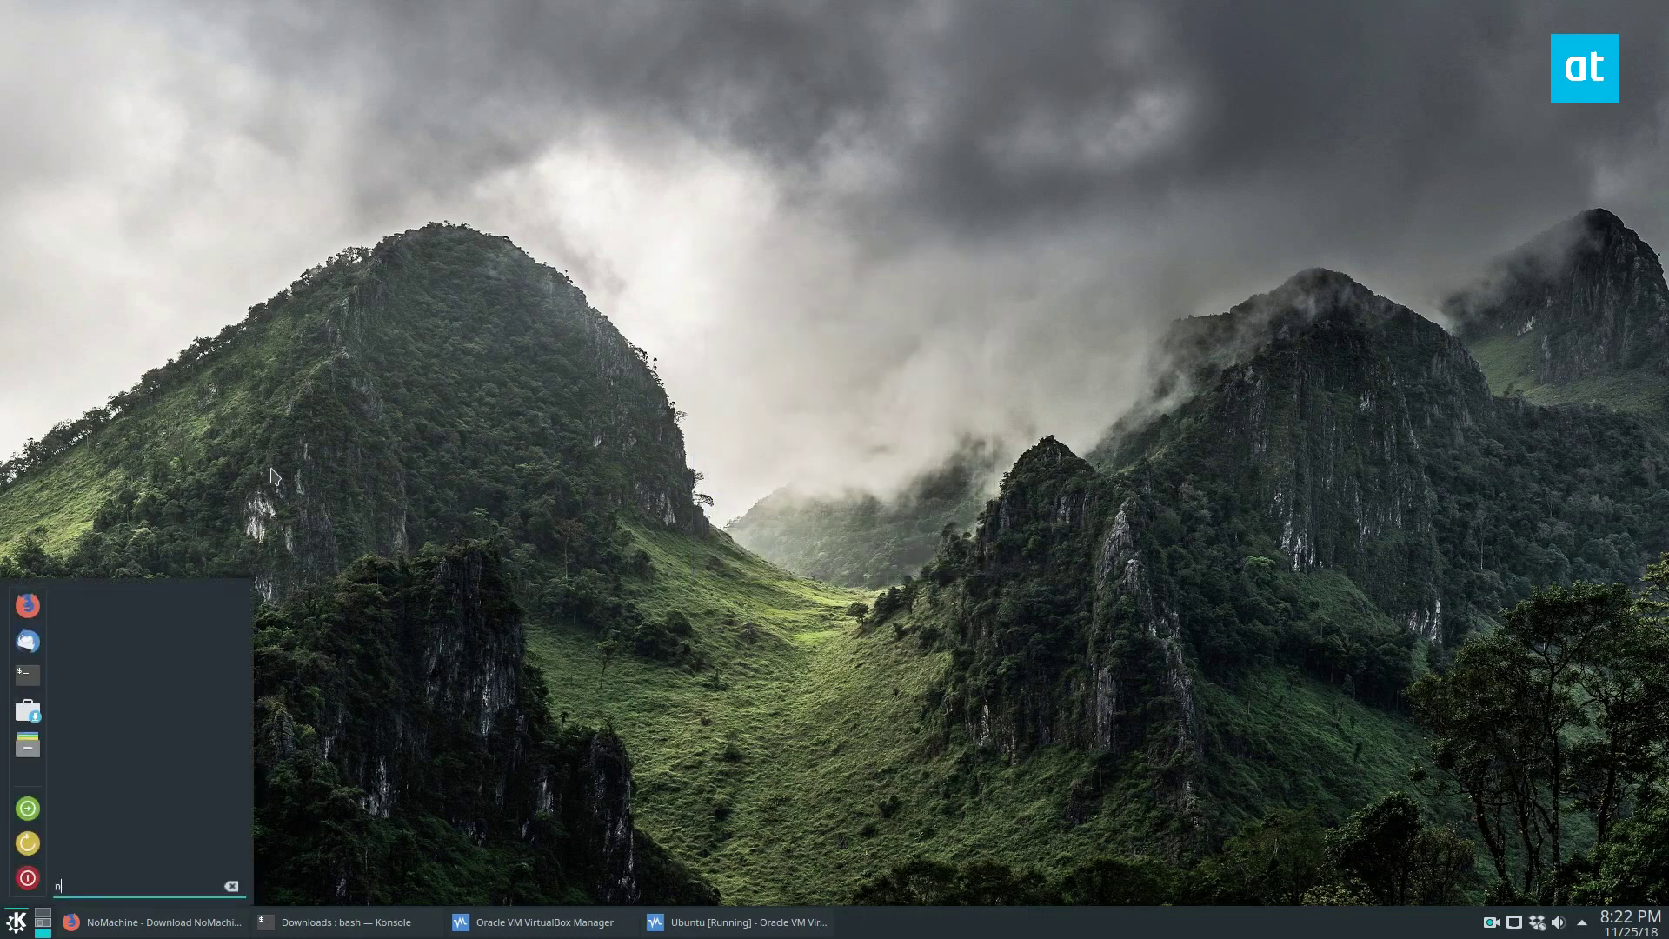
- Launch NoMachine and start connecting to test-VirtualBox, trusting the host
{"action": "type", "text": "nom"}
{"action": "key", "text": "Return"}
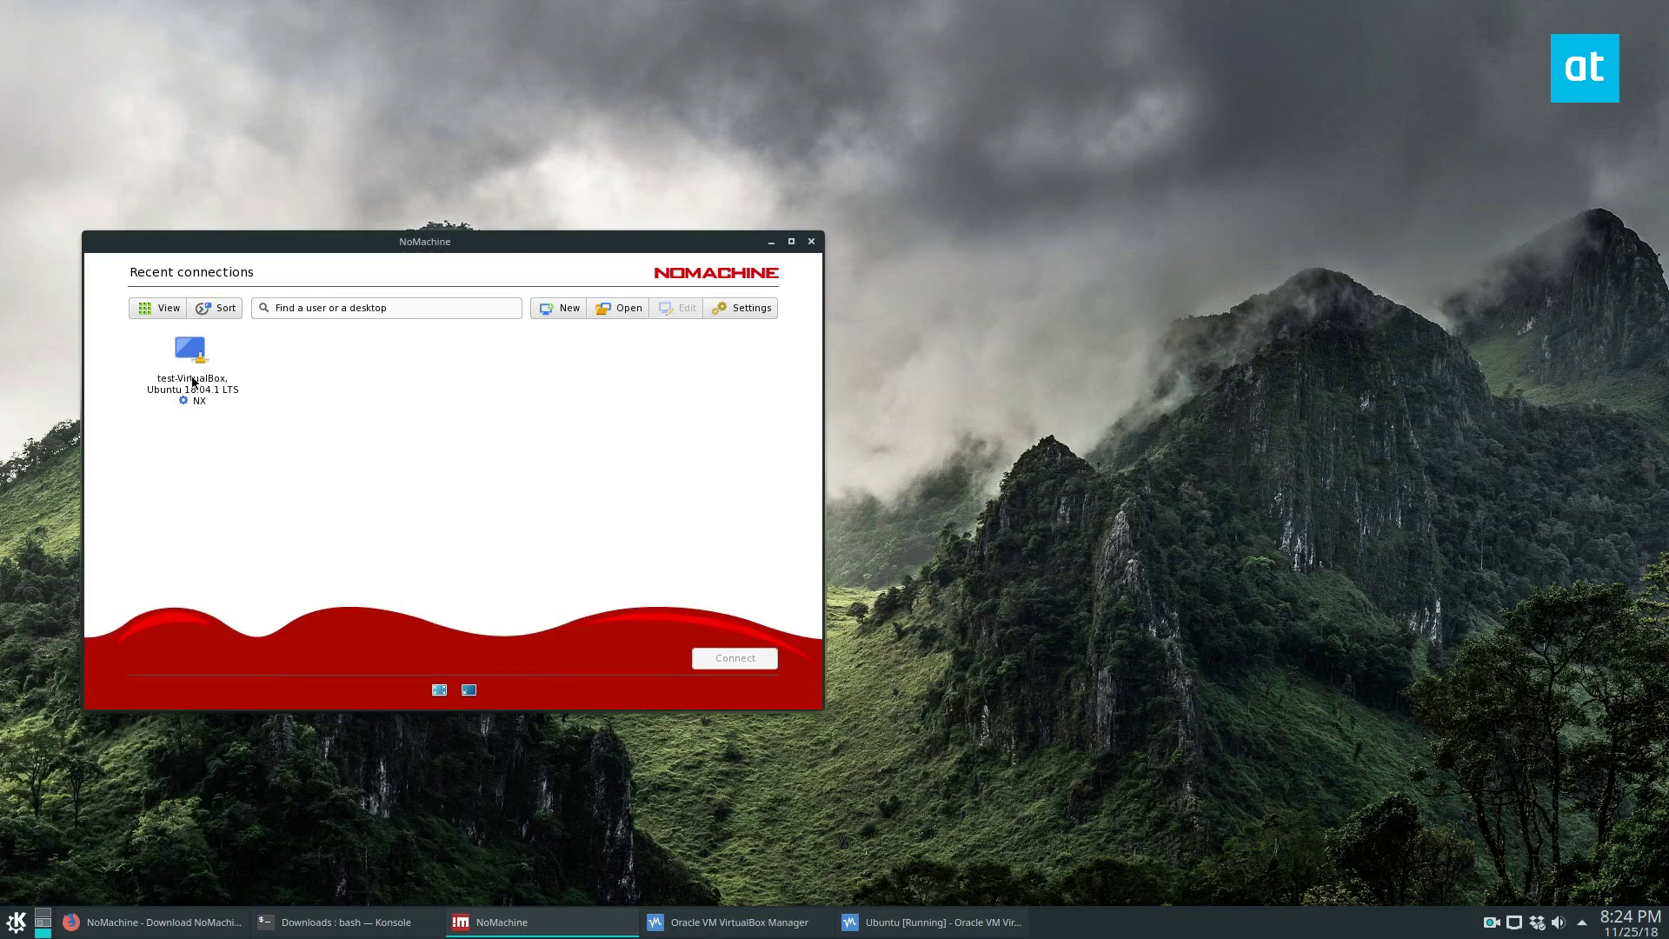
{"action": "left_click", "coordinate": [193, 383]}
{"action": "double_click", "coordinate": [202, 379]}
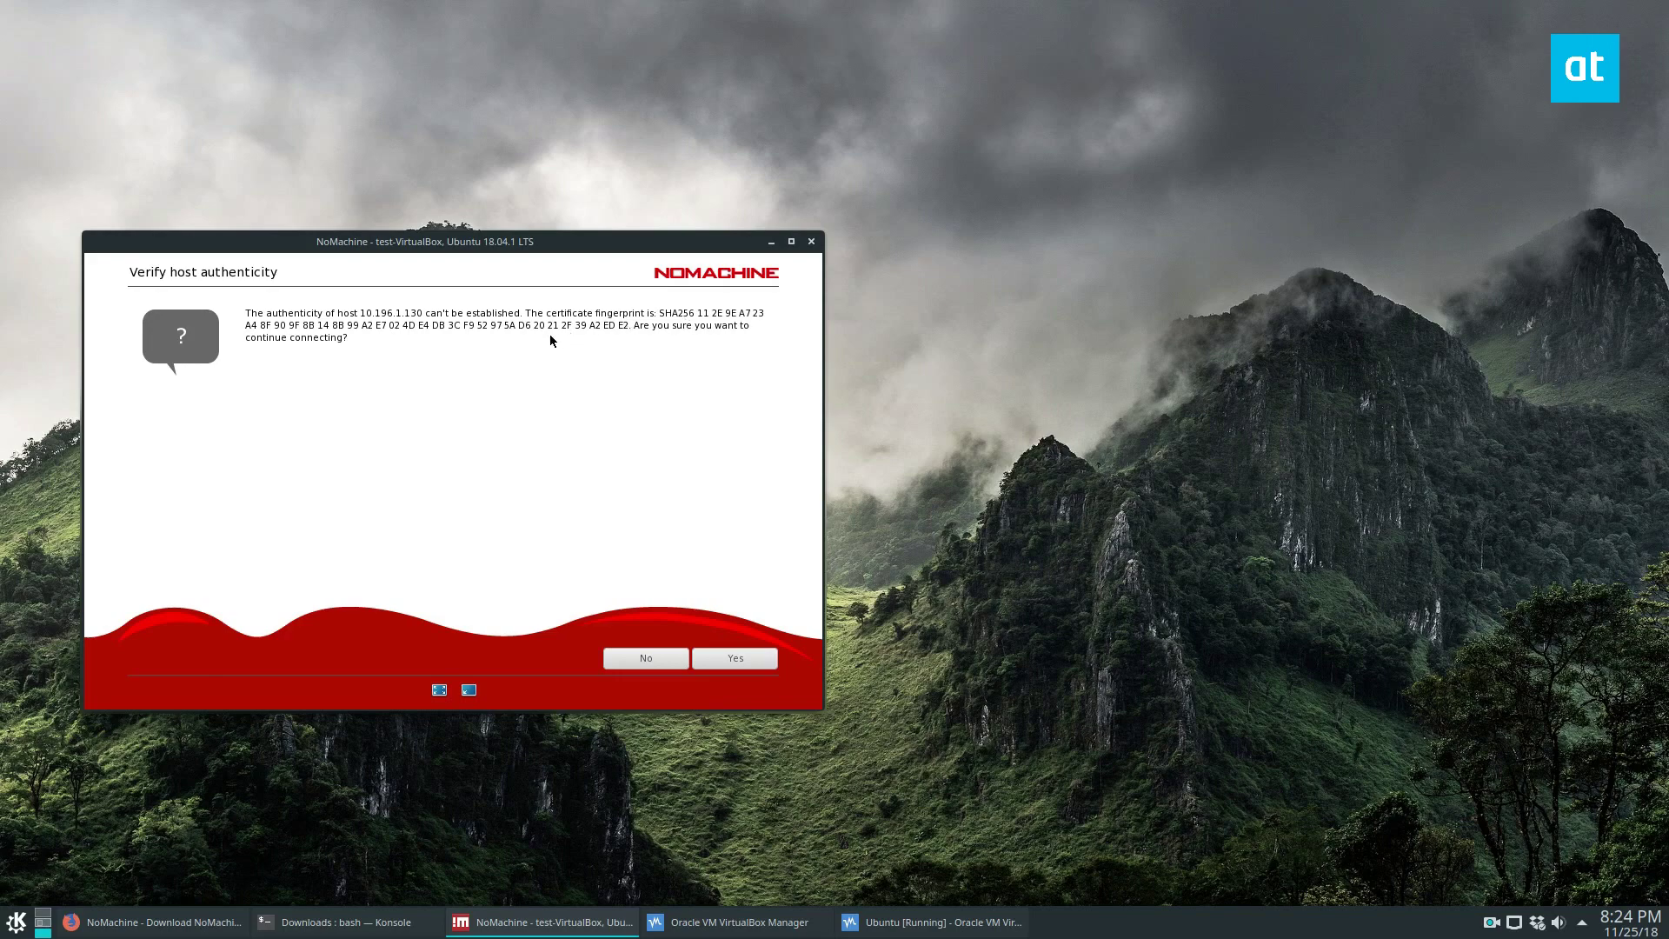
{"action": "left_click", "coordinate": [734, 658]}
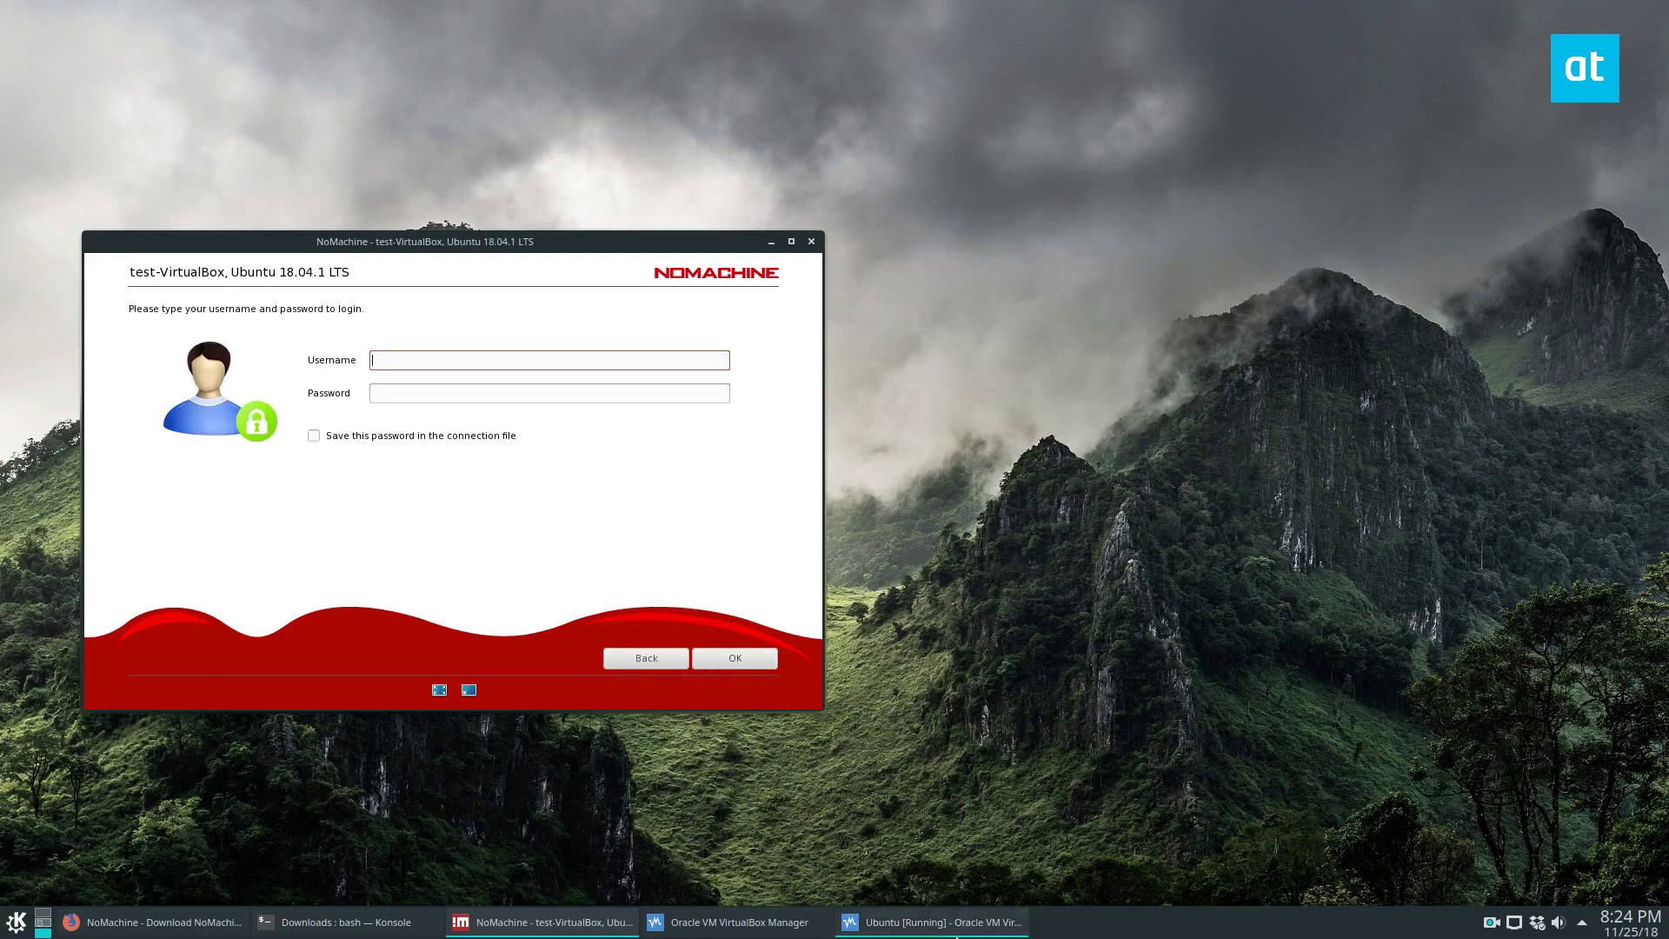
- Log in to test-VirtualBox with the username and password, saving the password in the connection file
{"action": "left_click", "coordinate": [906, 923]}
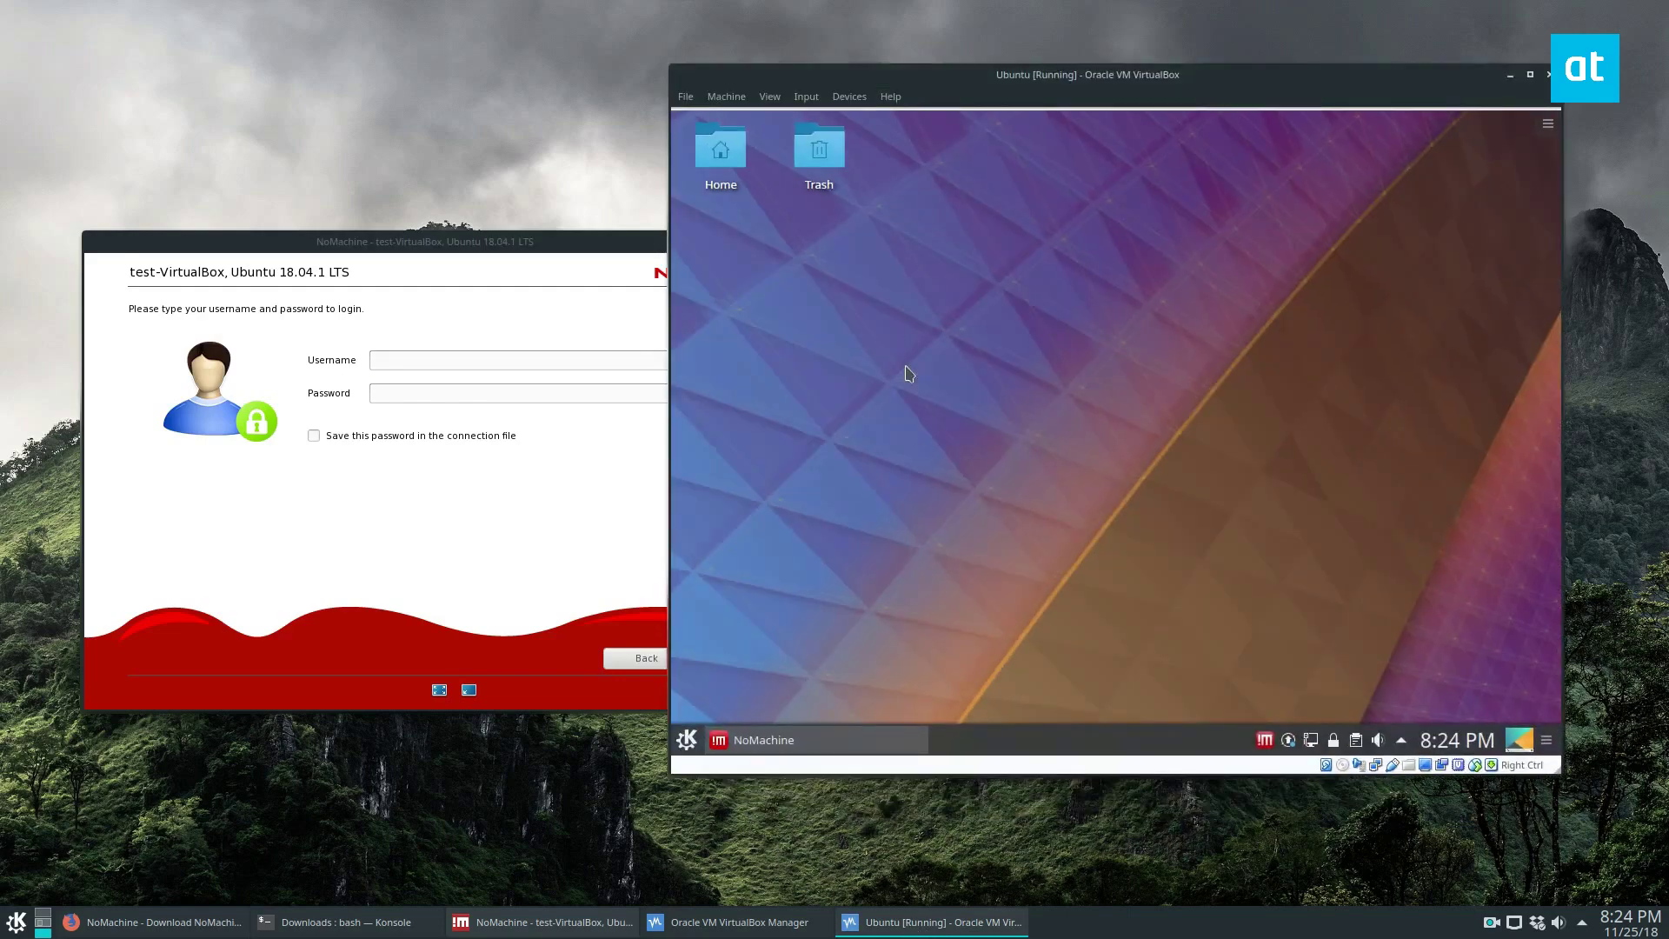
{"action": "left_click", "coordinate": [906, 923]}
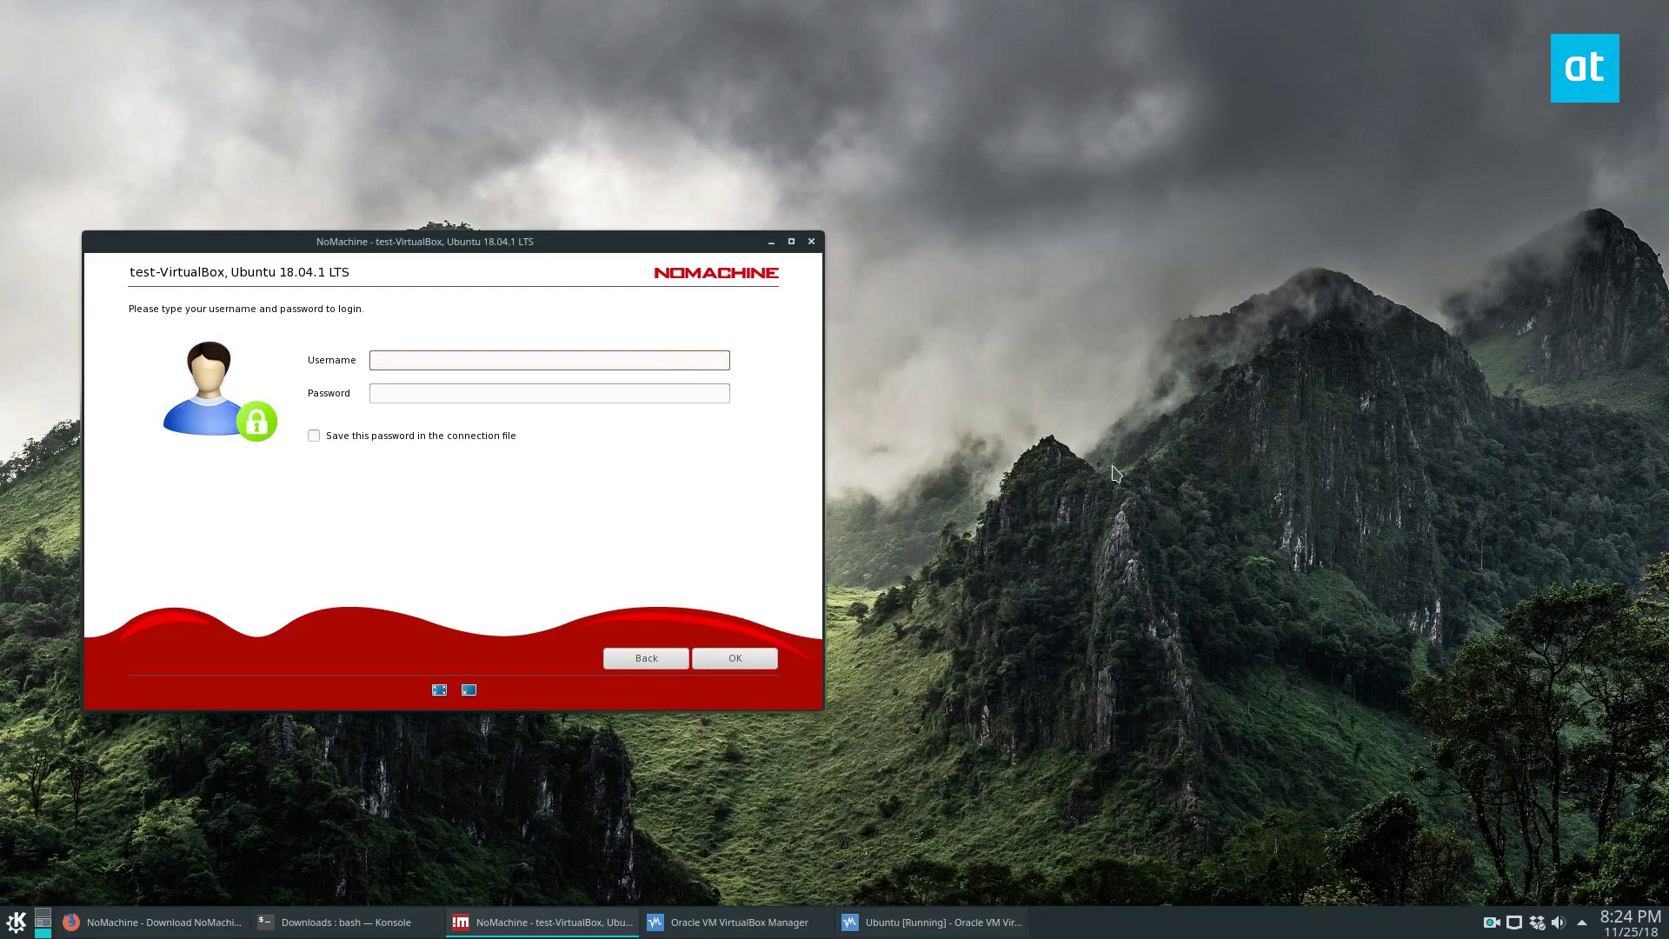
{"action": "type", "text": "test"}
{"action": "key", "text": "Tab"}
{"action": "type", "text": "te"}
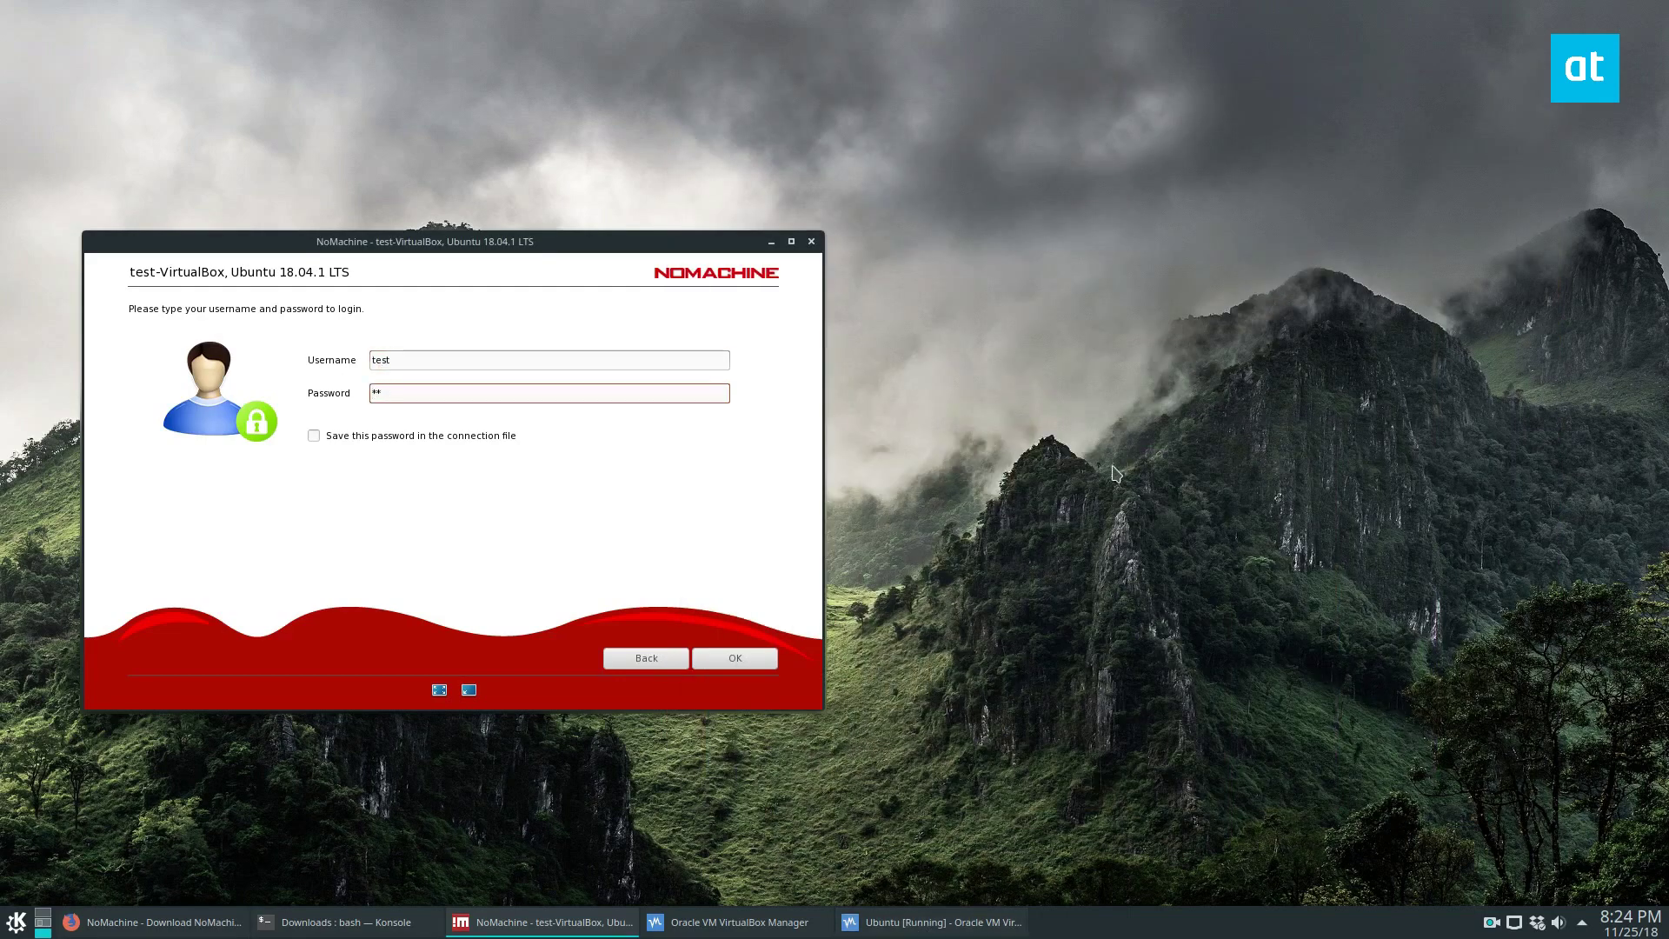
{"action": "type", "text": "st"}
{"action": "left_click", "coordinate": [387, 435]}
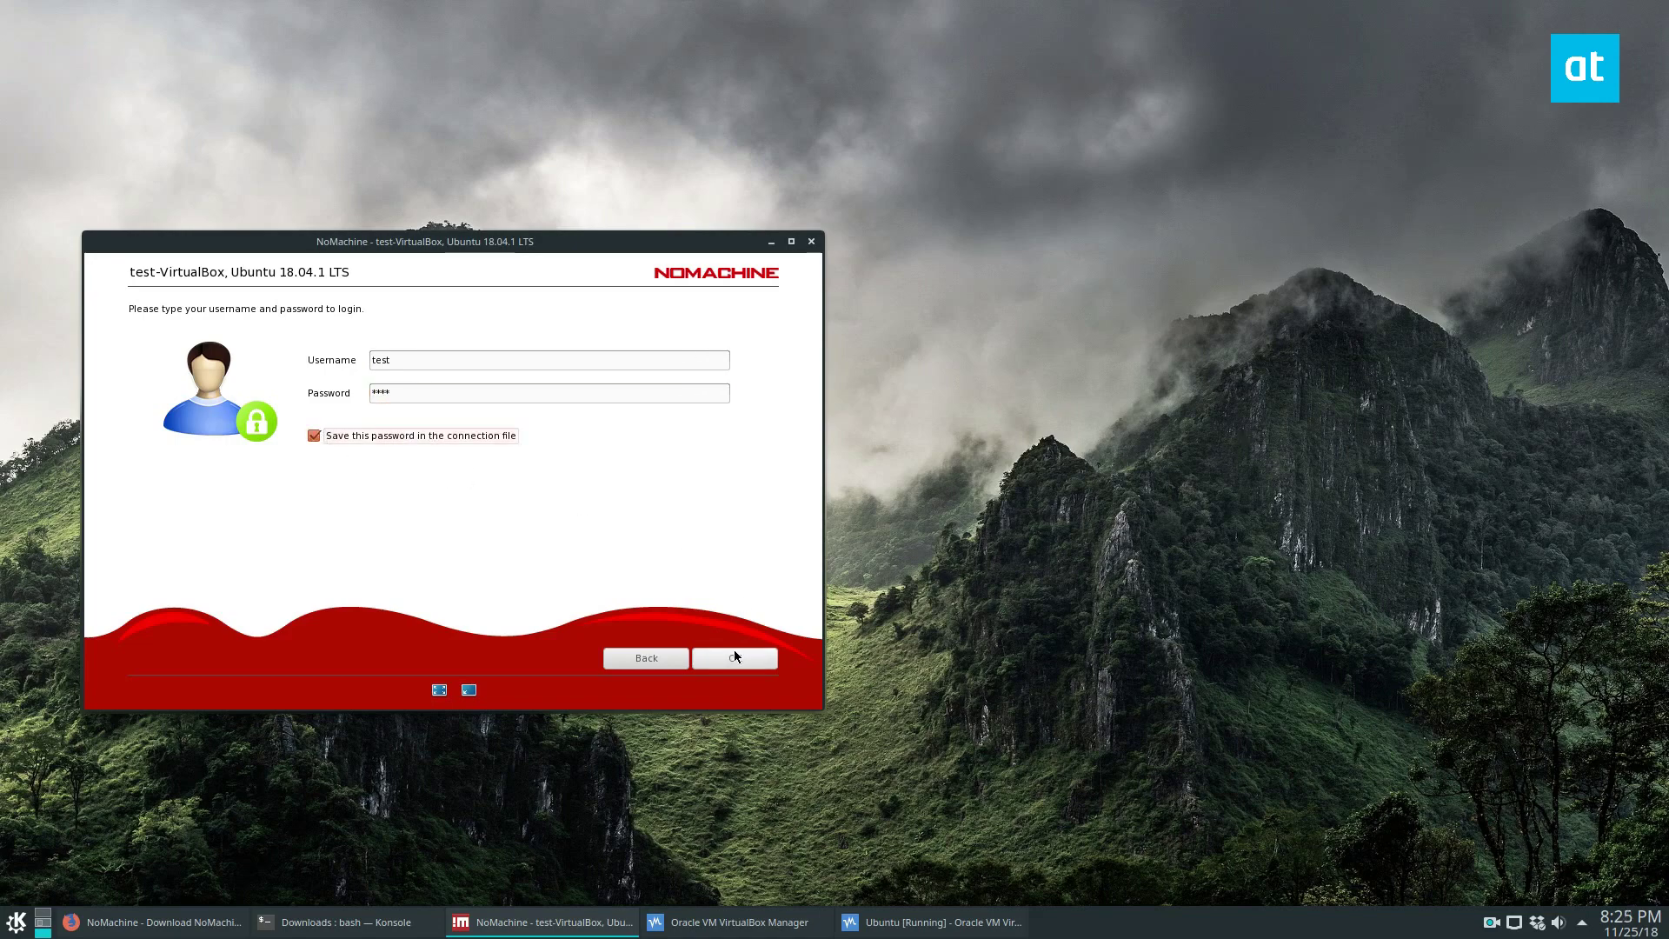
{"action": "left_click", "coordinate": [752, 656]}
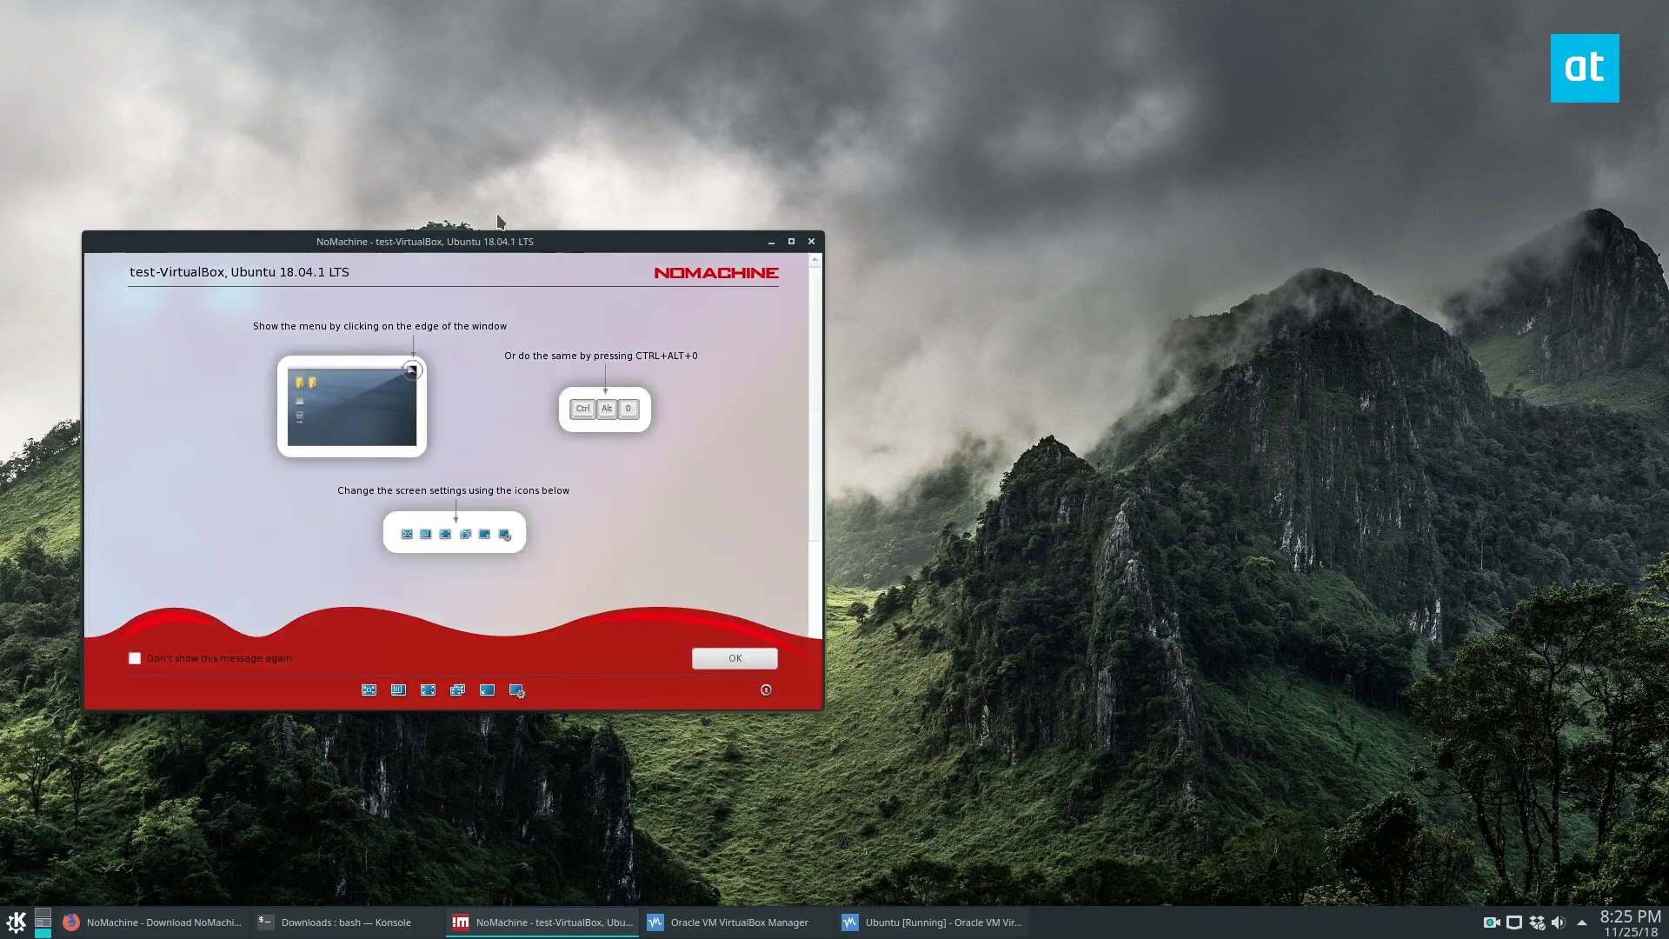
- Dismiss the NoMachine help pages and maximize the remote session window
{"action": "left_click_drag", "start_coordinate": [502, 237], "coordinate": [721, 167]}
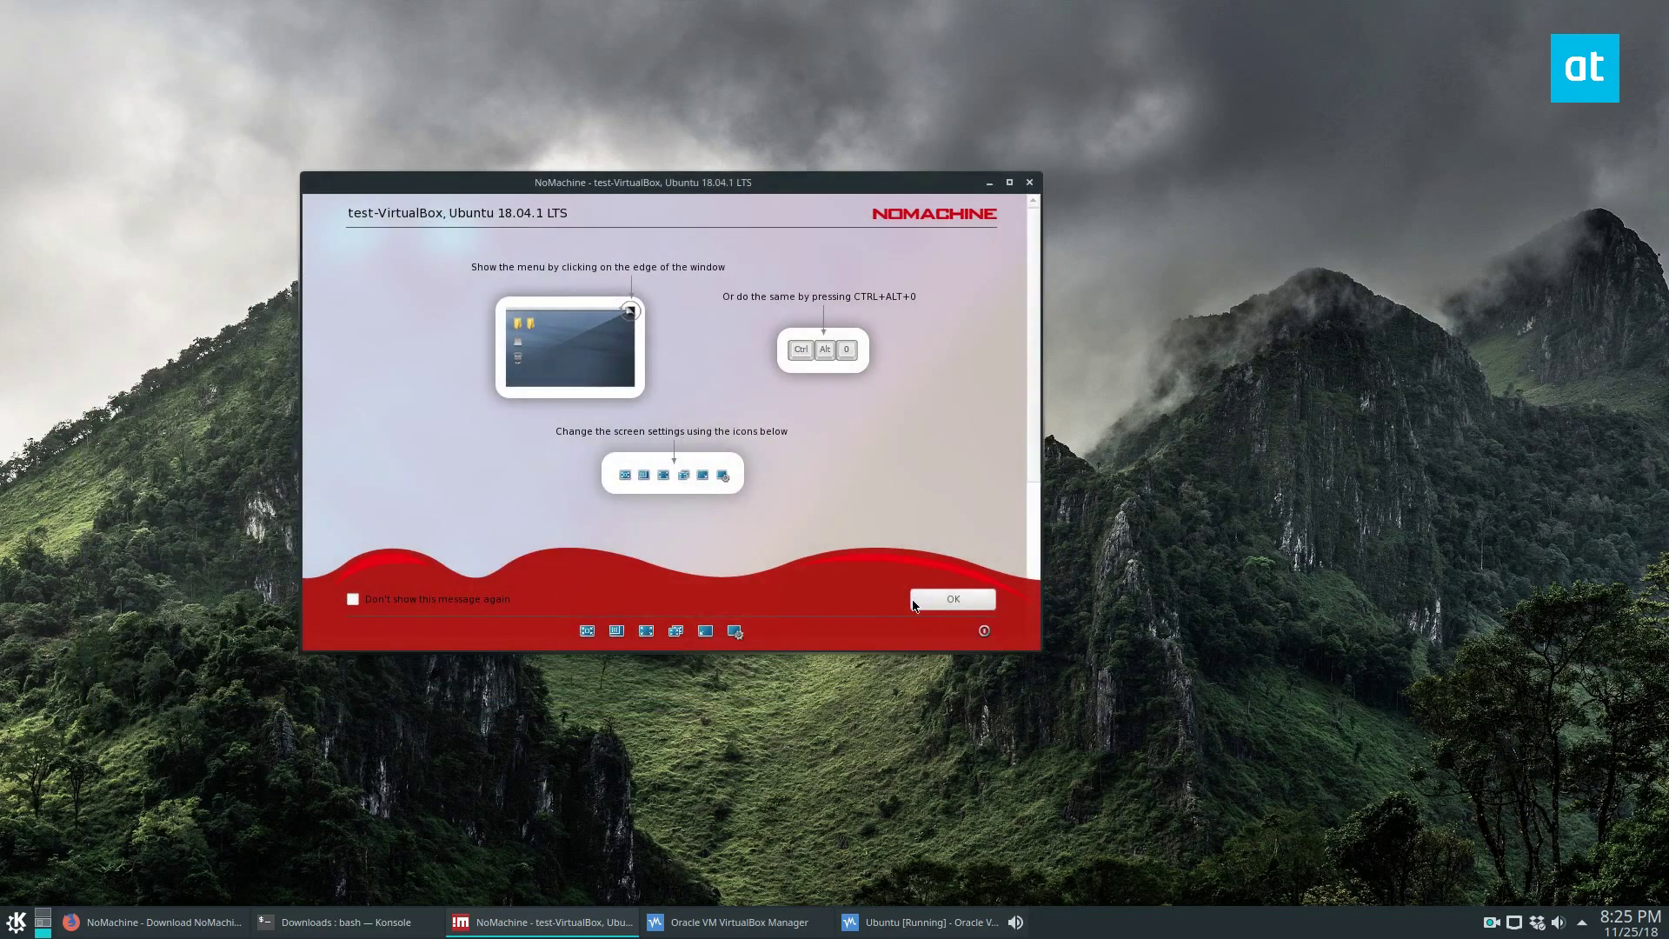
{"action": "left_click", "coordinate": [952, 598]}
{"action": "left_click", "coordinate": [929, 598]}
{"action": "left_click", "coordinate": [929, 598]}
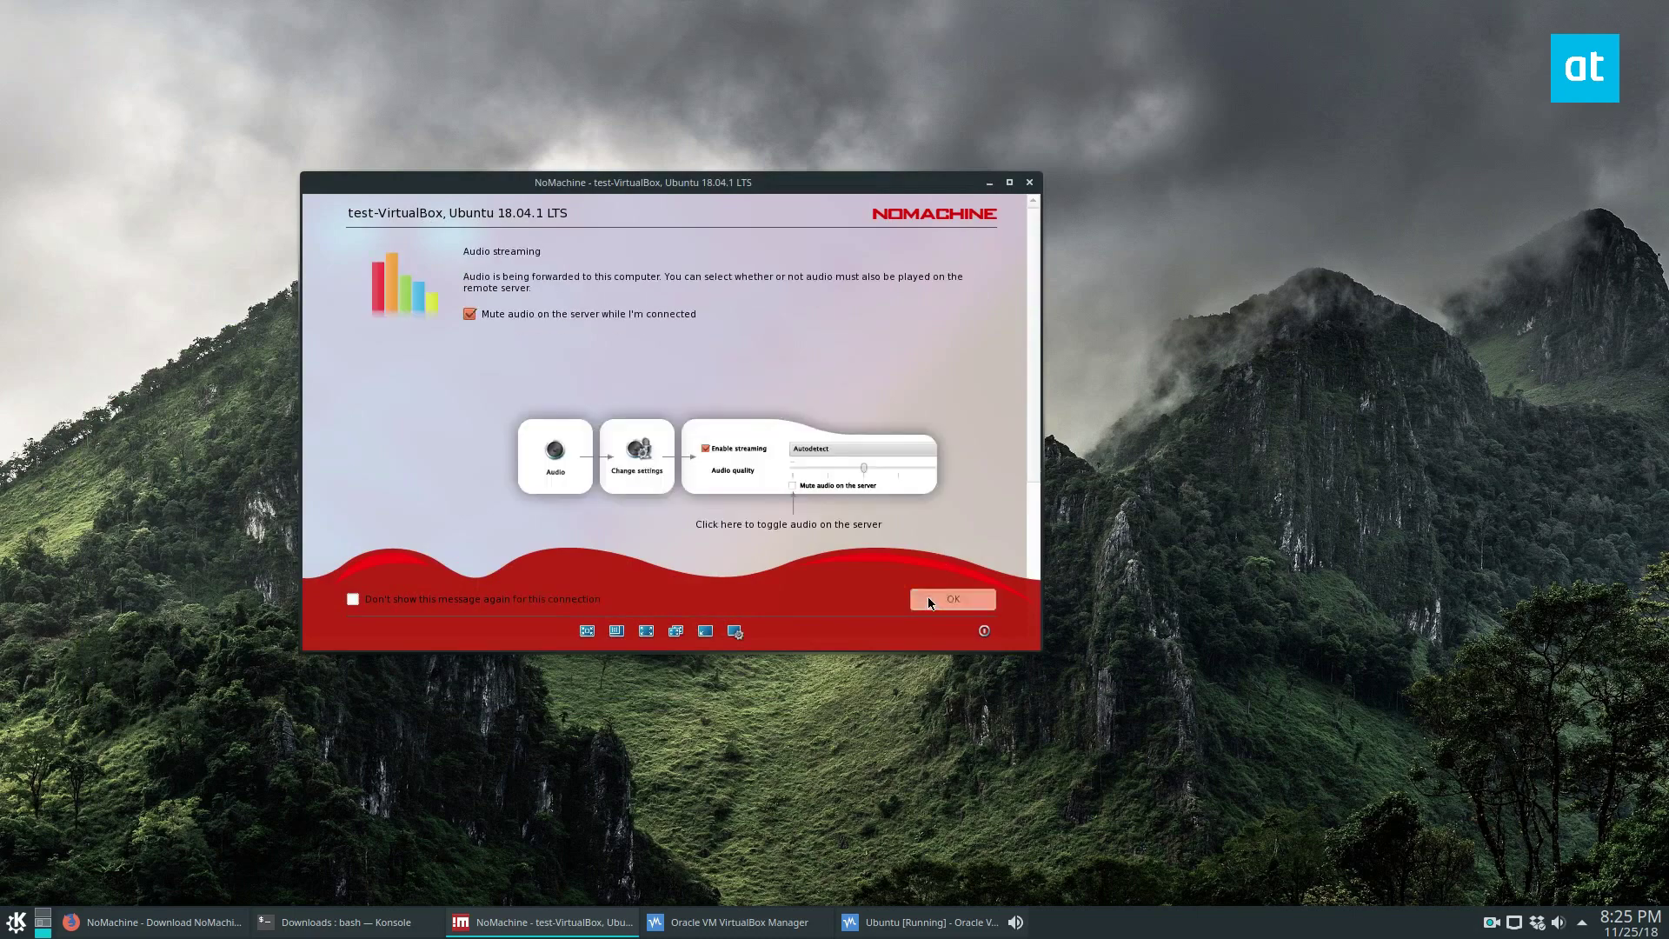
{"action": "left_click", "coordinate": [929, 598]}
{"action": "left_click", "coordinate": [1009, 182]}
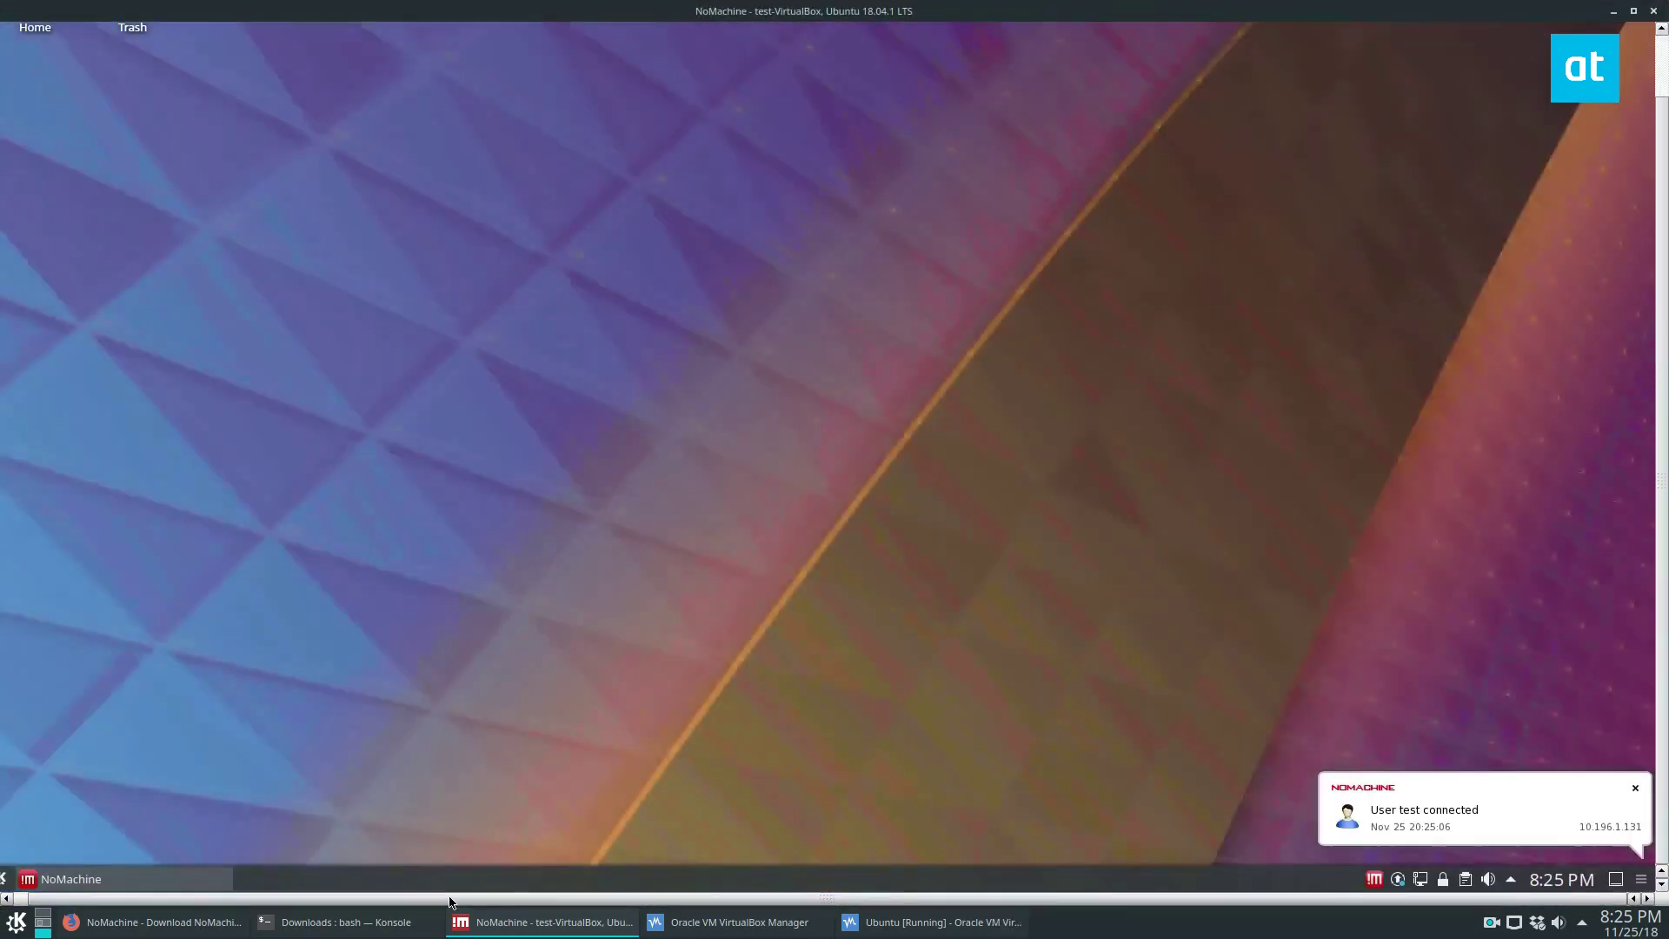
- Take the VirtualBox VM window out of maximized size and return to the NoMachine session
{"action": "left_click", "coordinate": [14, 879]}
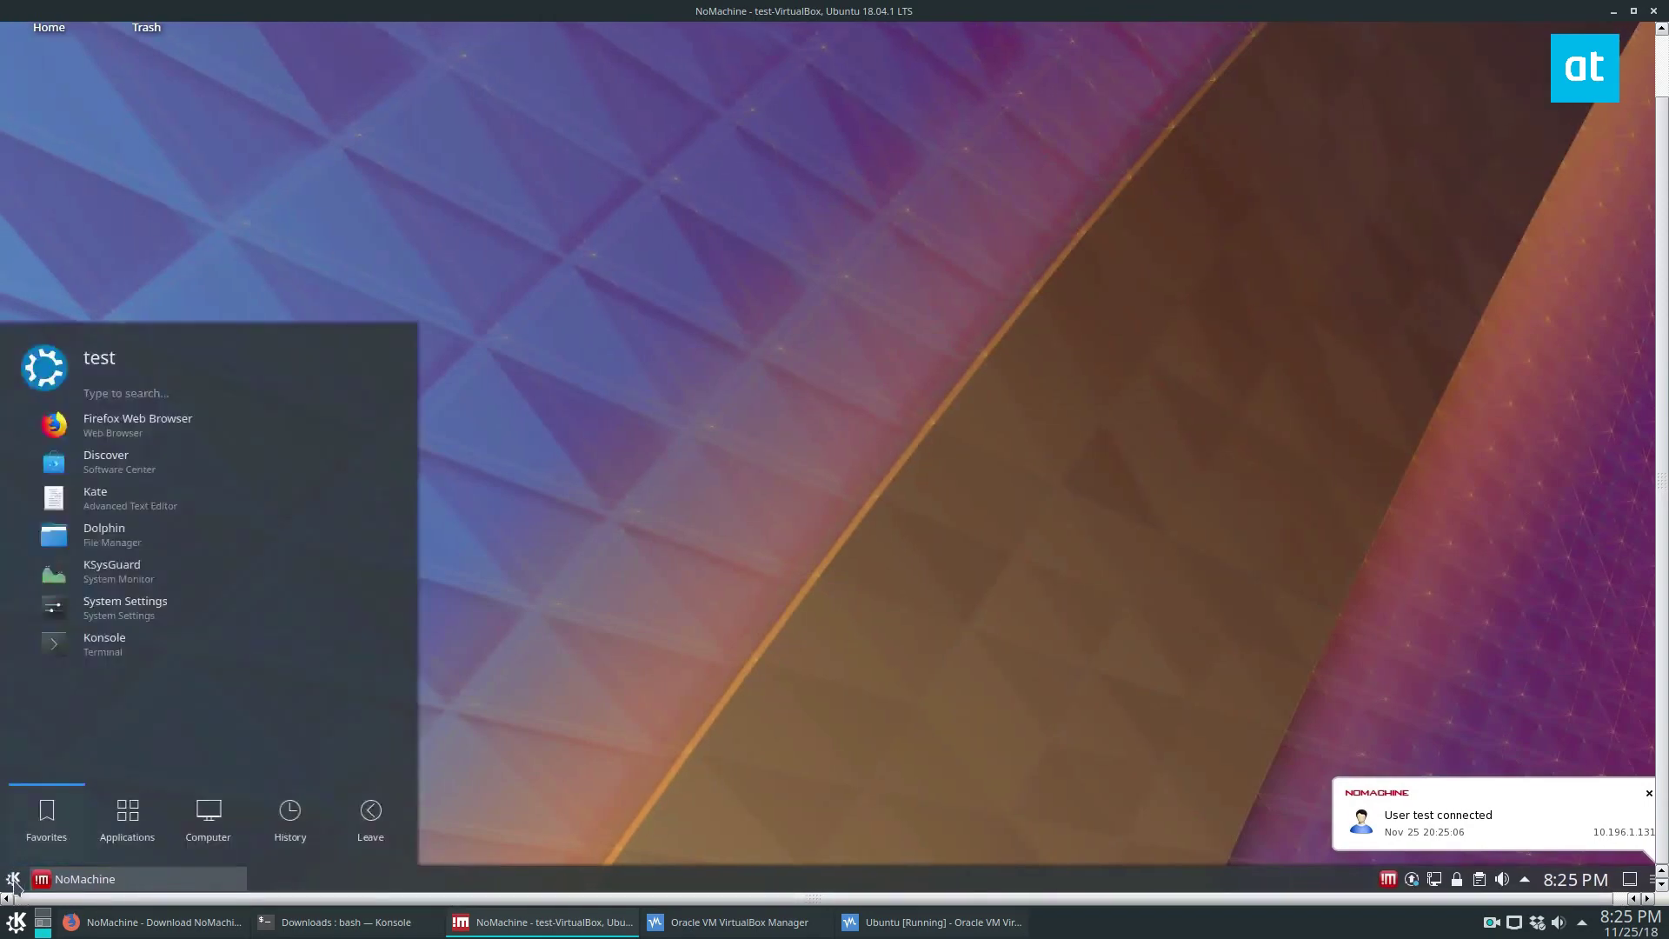
{"action": "left_click", "coordinate": [935, 922]}
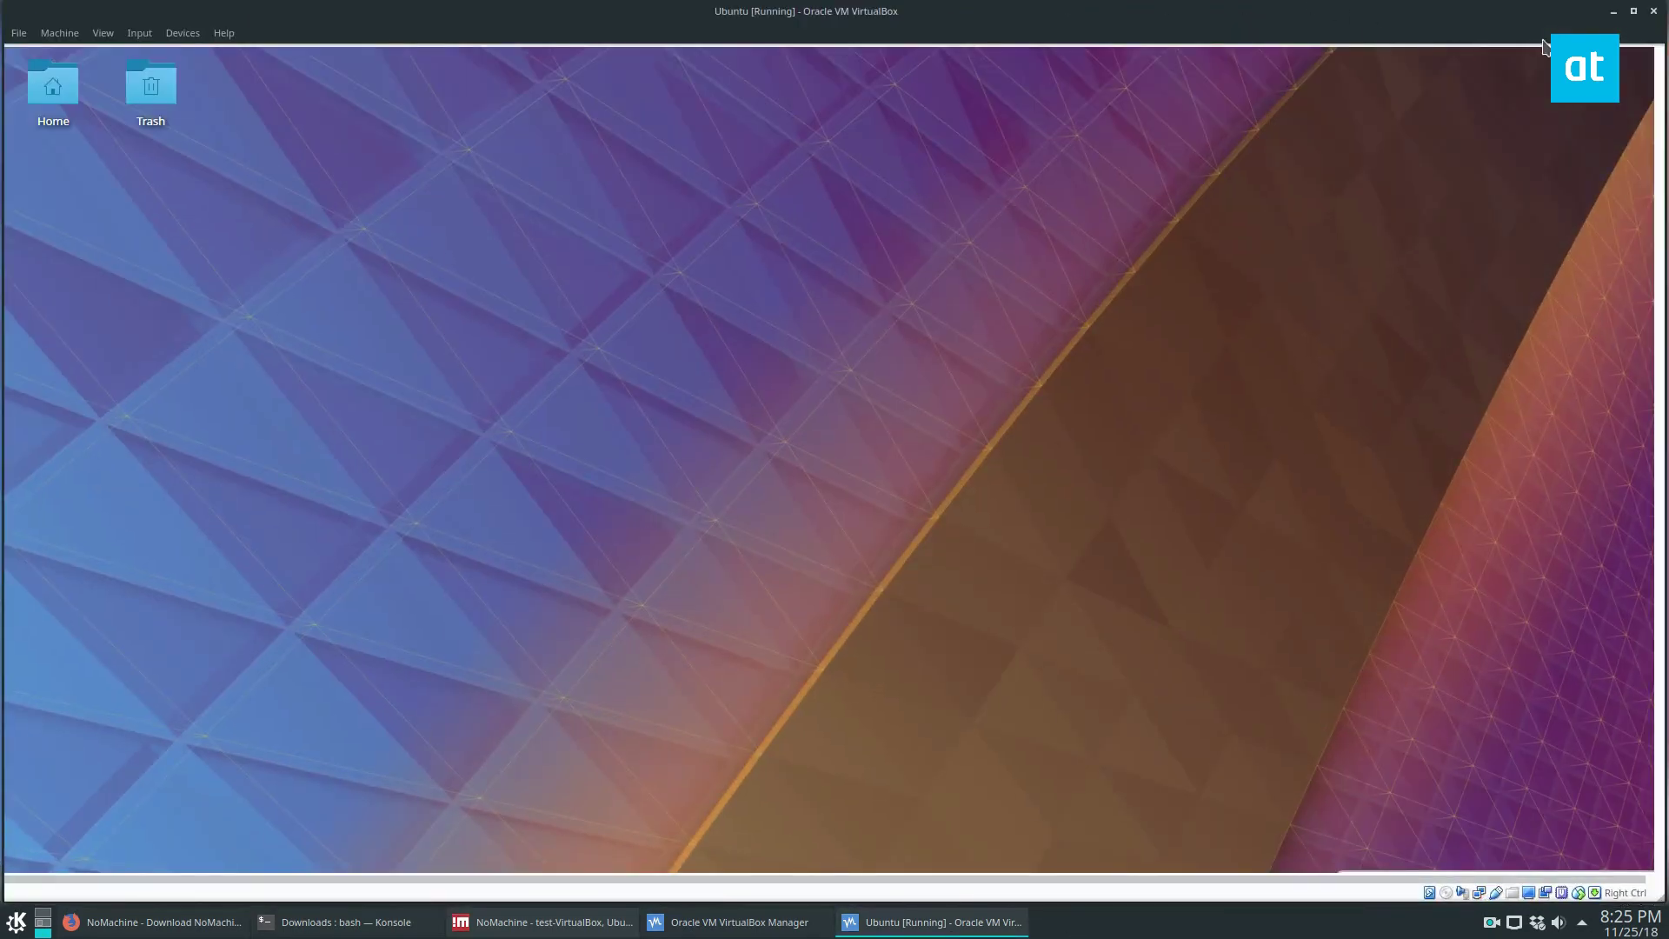
{"action": "left_click_drag", "start_coordinate": [1543, 12], "coordinate": [1350, 131]}
{"action": "key", "text": "alt+Tab"}
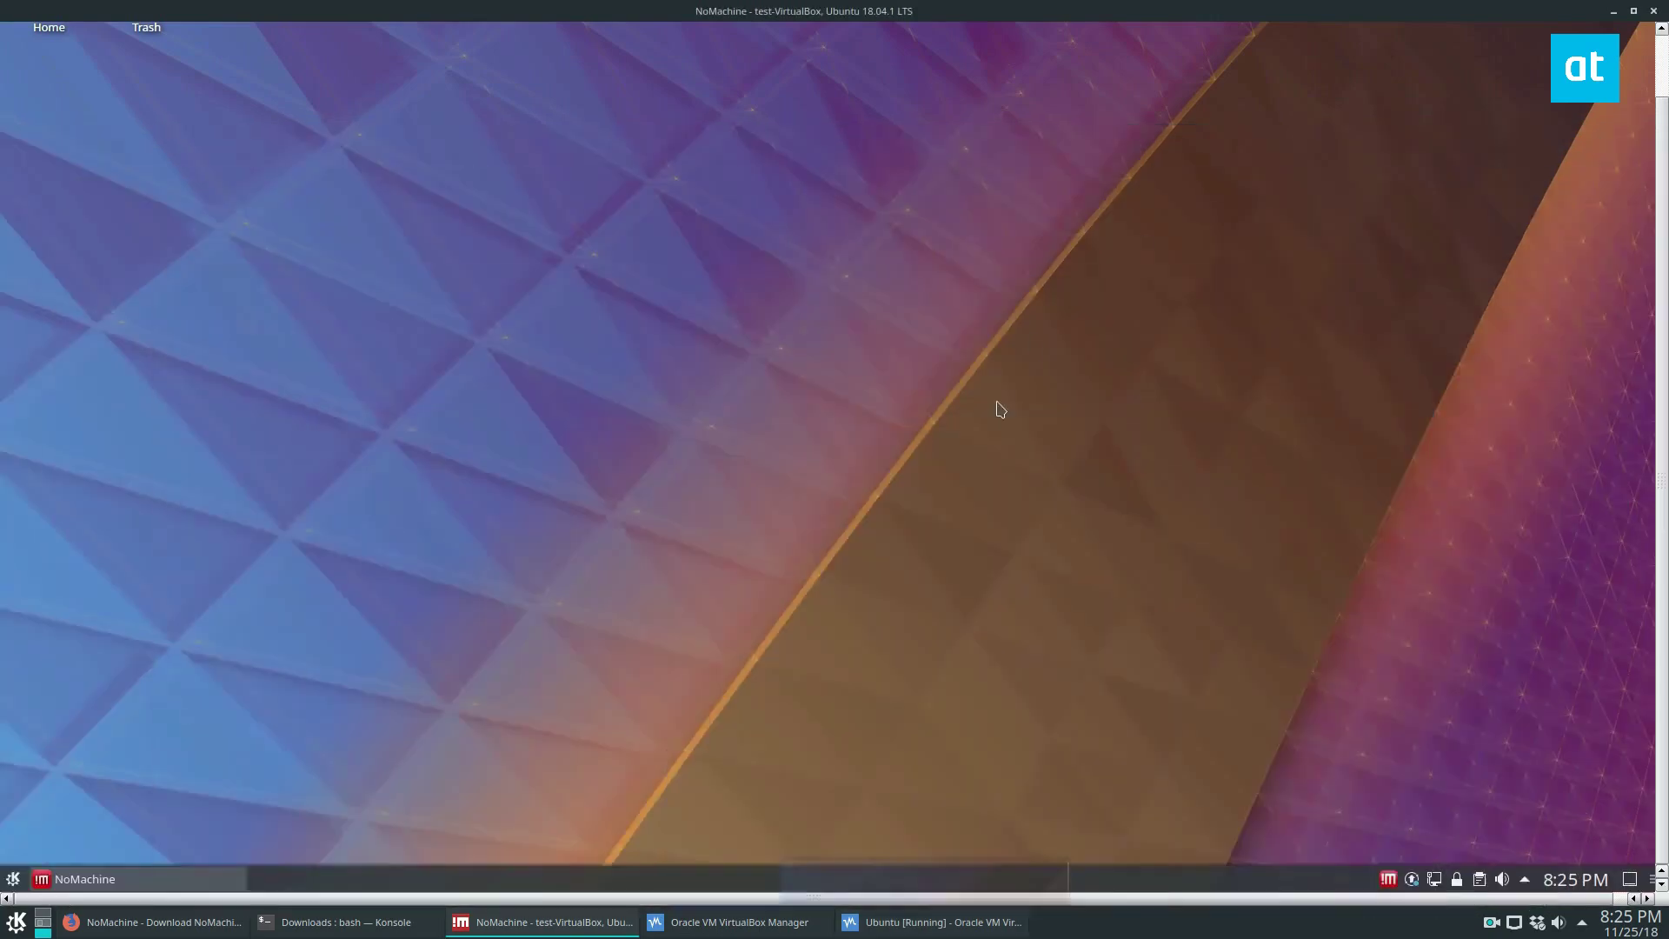
- Close the remote Welcome to NoMachine window, then open and close the session menu and KDE launcher
{"action": "left_click", "coordinate": [52, 879]}
{"action": "left_click", "coordinate": [821, 87]}
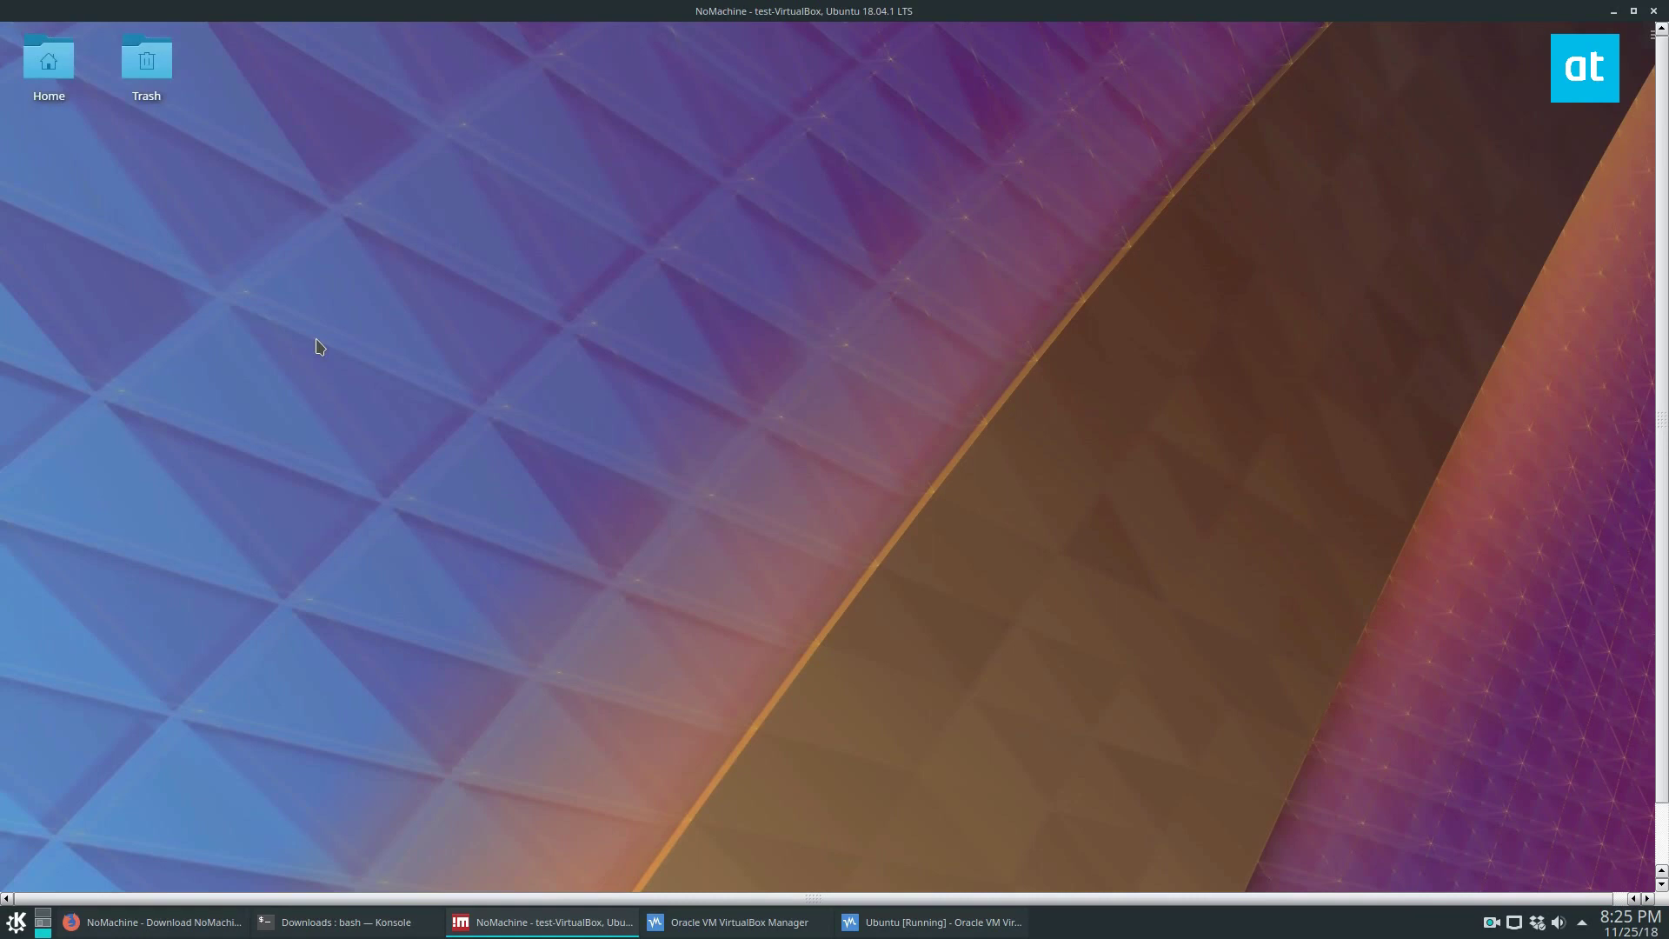
{"action": "mouse_move", "coordinate": [1662, 30]}
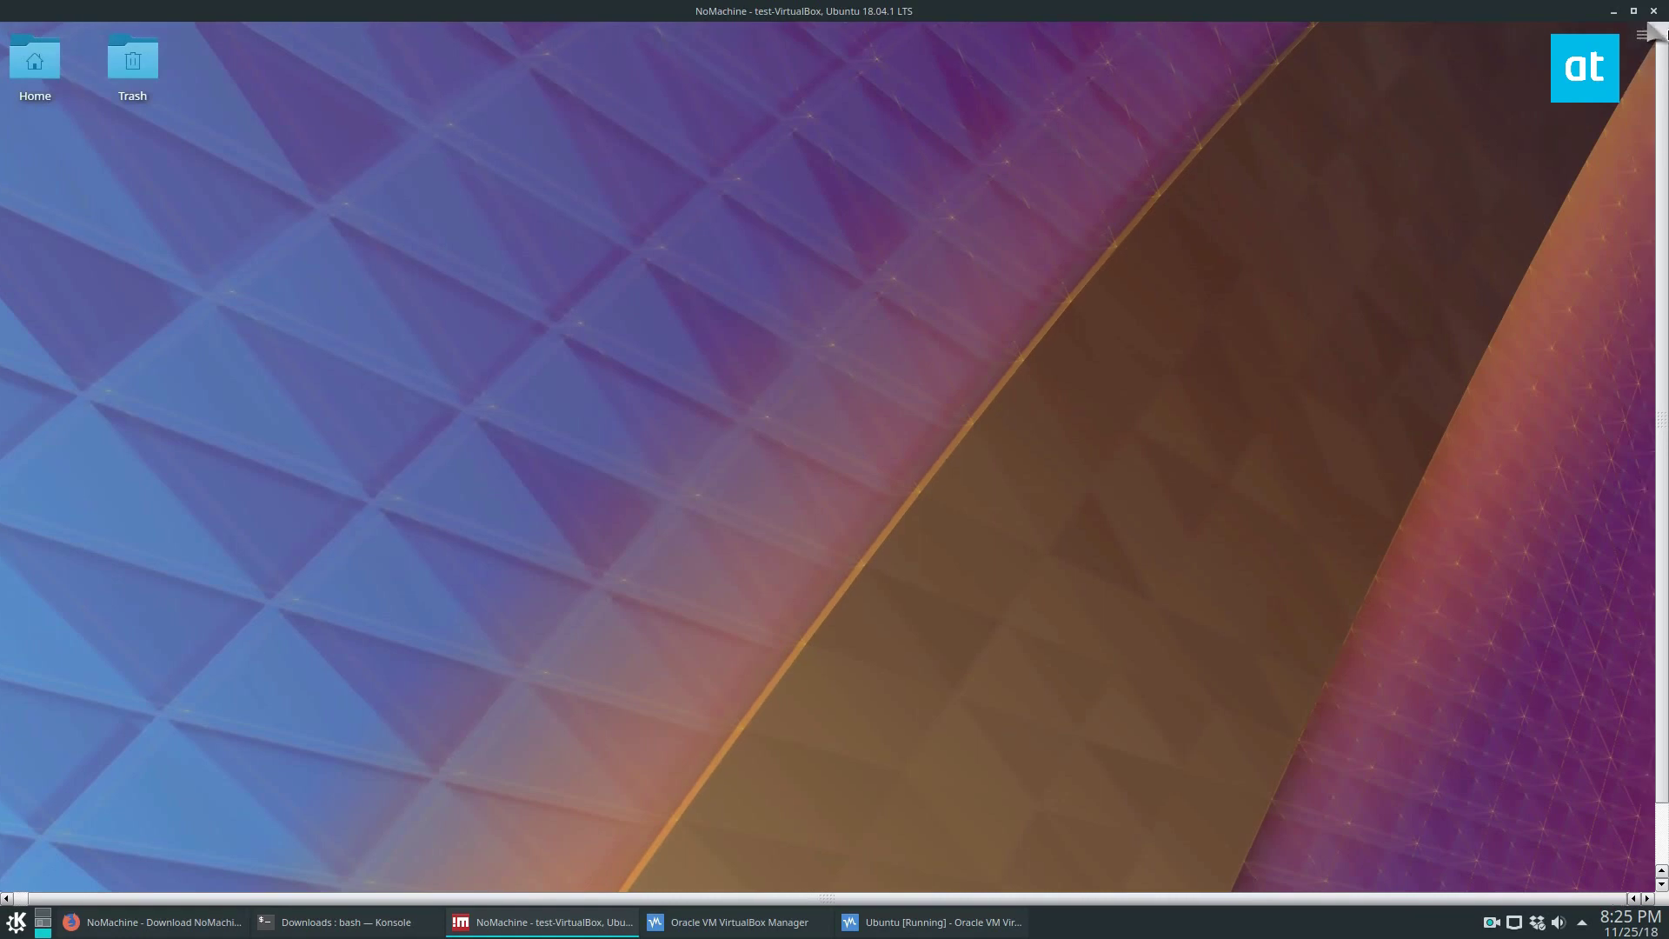
{"action": "left_click", "coordinate": [1661, 29]}
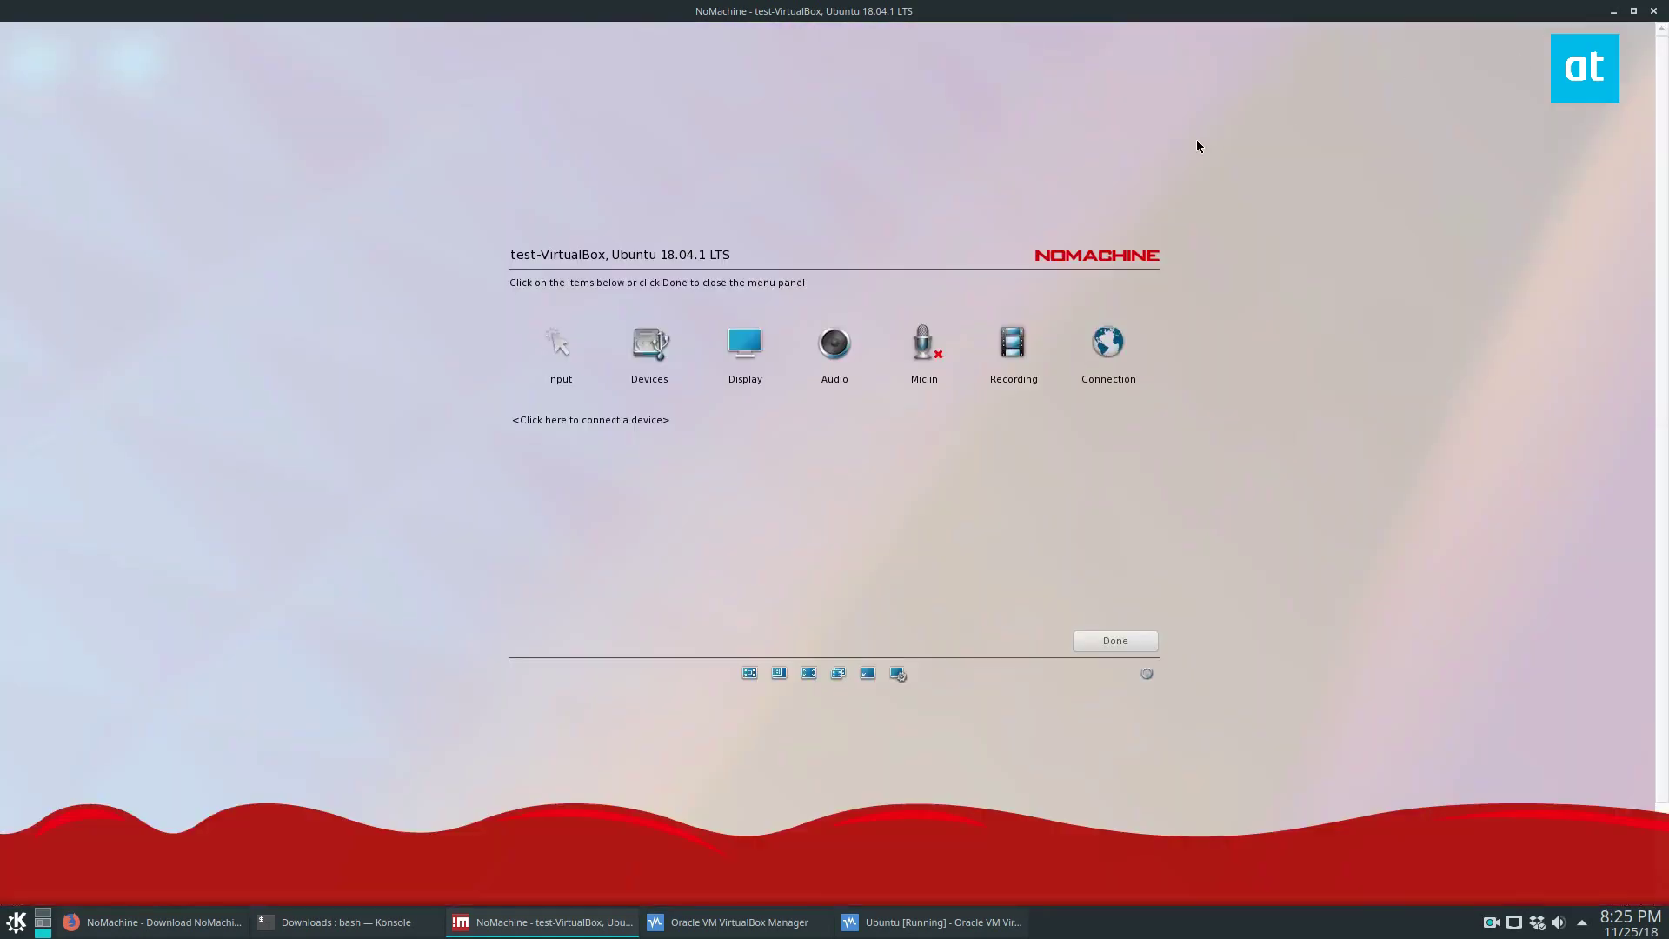
{"action": "left_click", "coordinate": [1112, 647]}
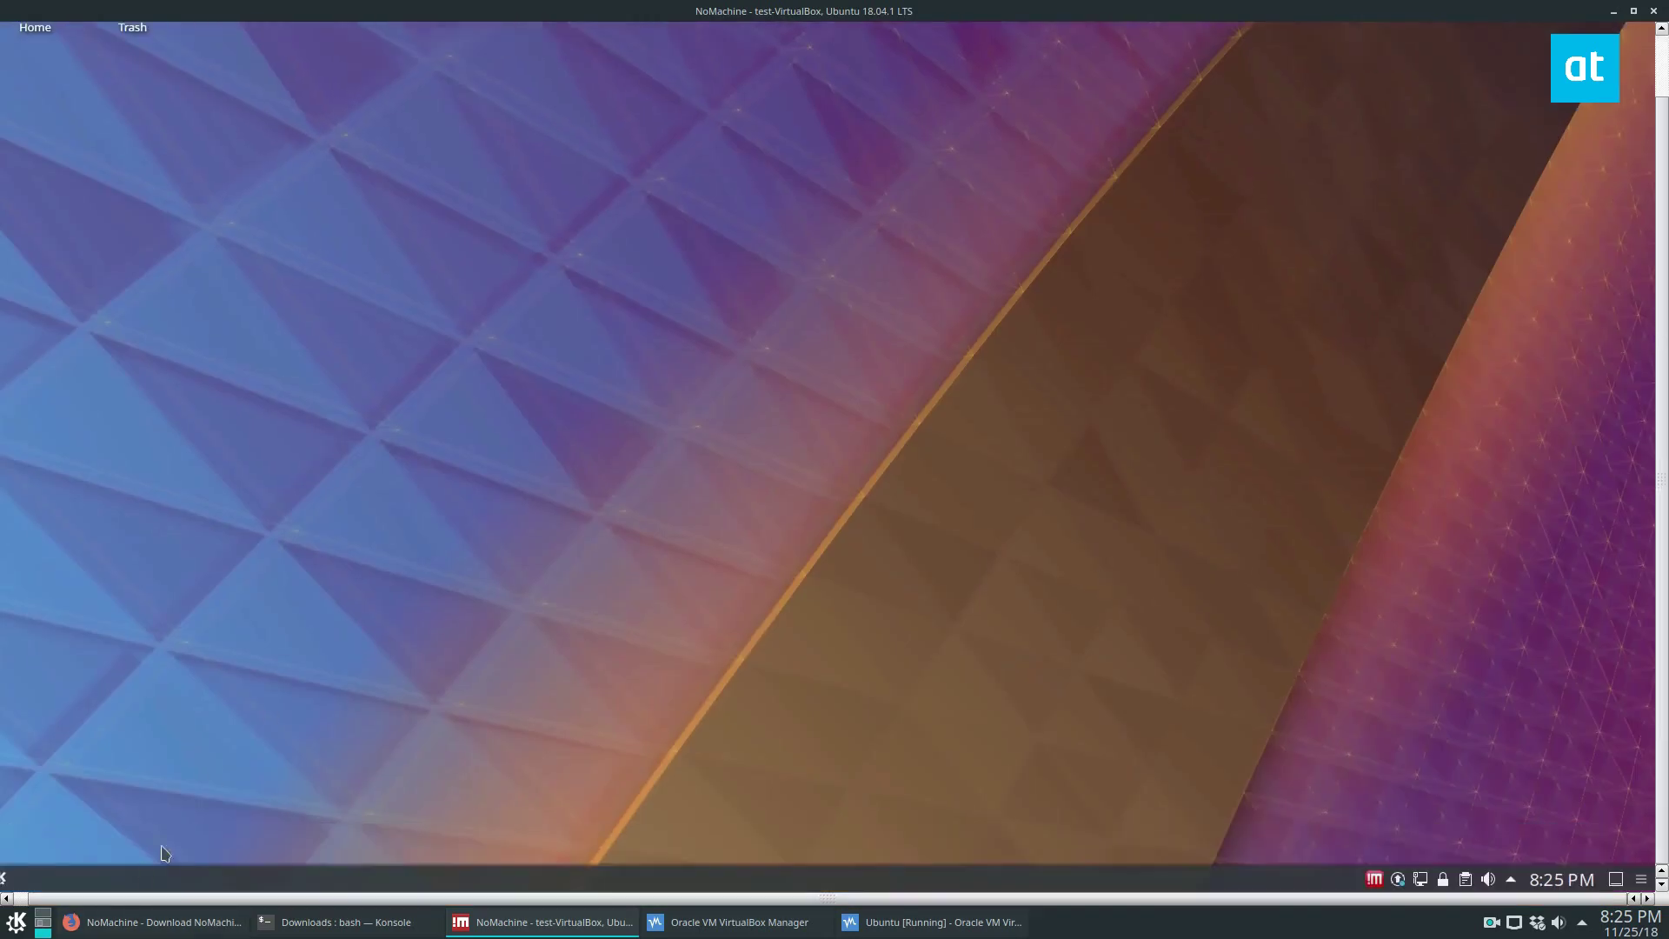
{"action": "left_click", "coordinate": [16, 879]}
{"action": "left_click", "coordinate": [902, 408]}
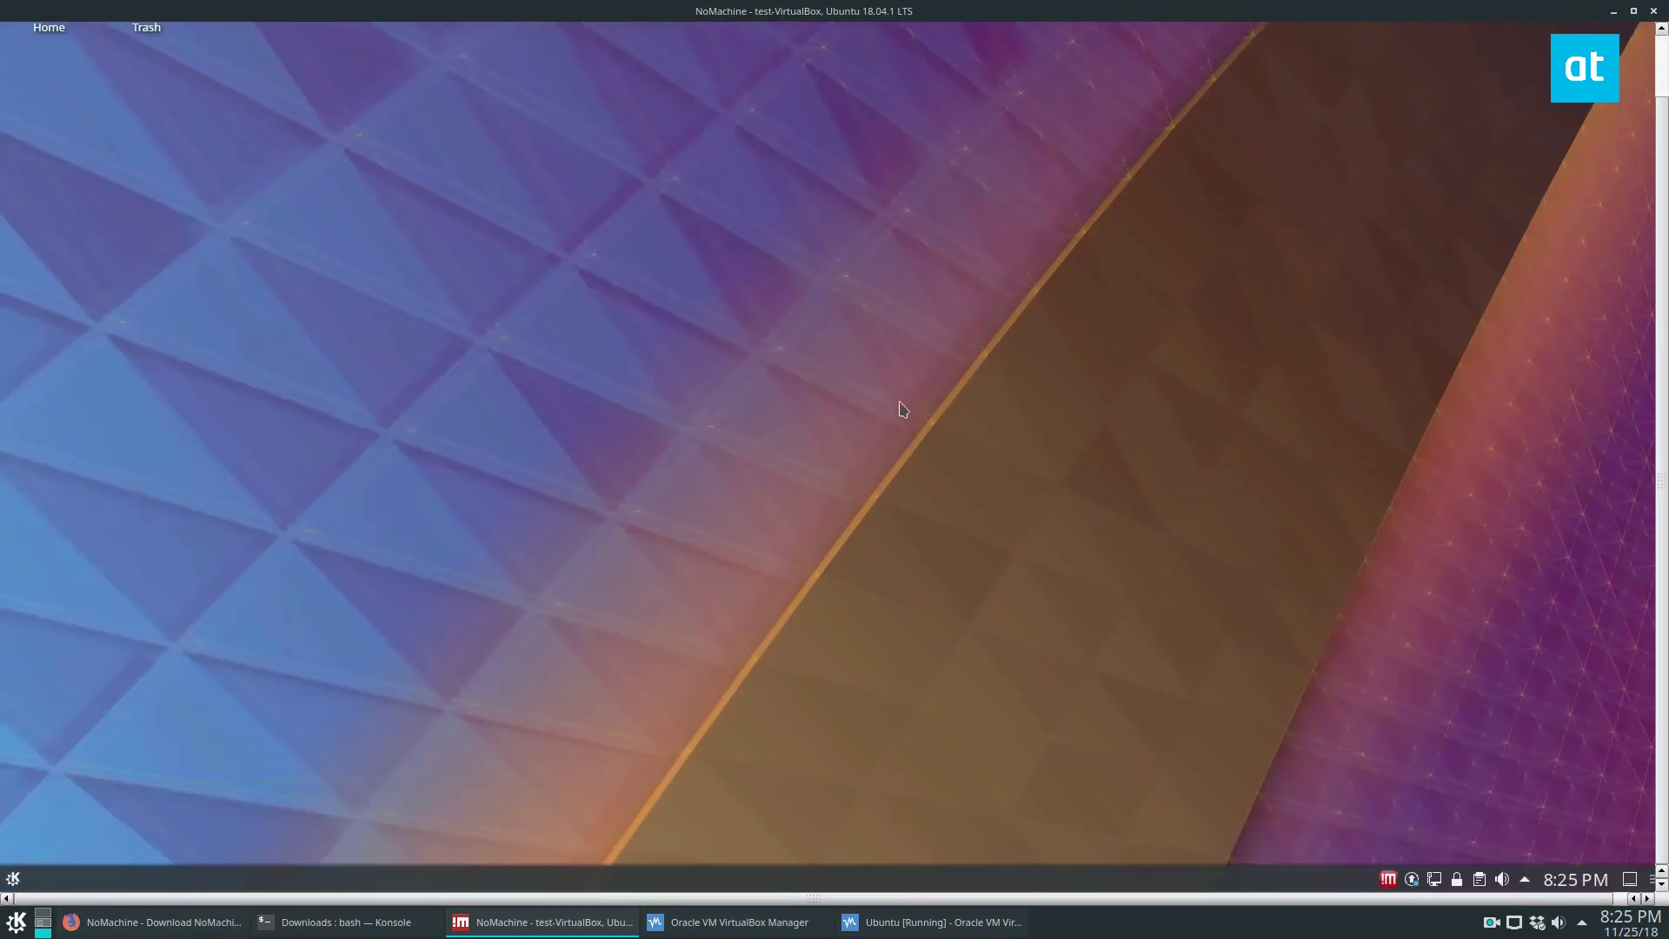